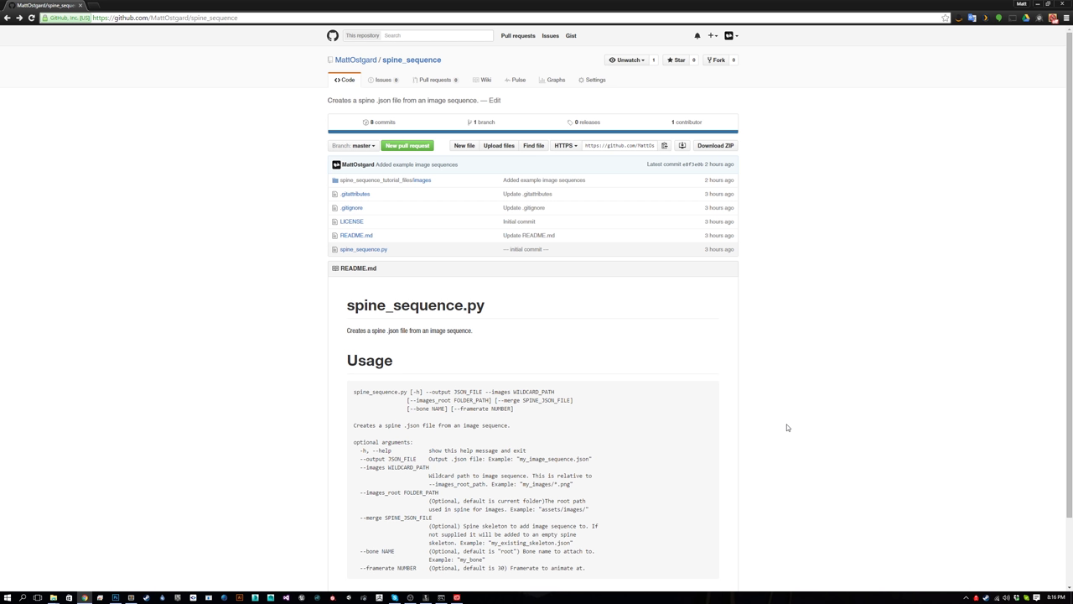
# - Review the Python installer image highlighting the Add Python 3.5 to PATH option
pyautogui.click(115, 597)
pyautogui.click(965, 386)
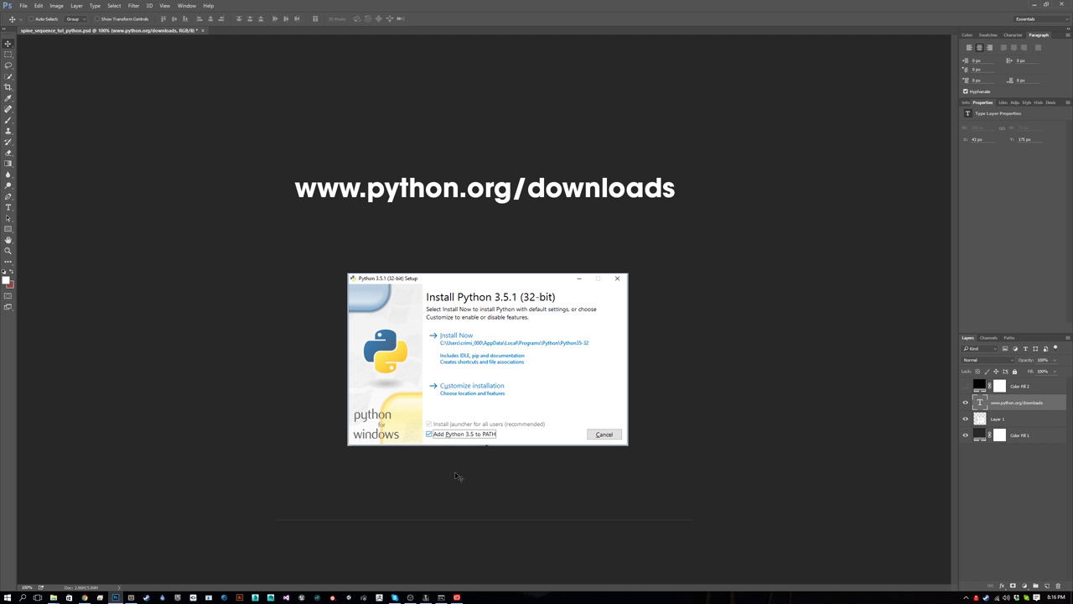
pyautogui.click(968, 386)
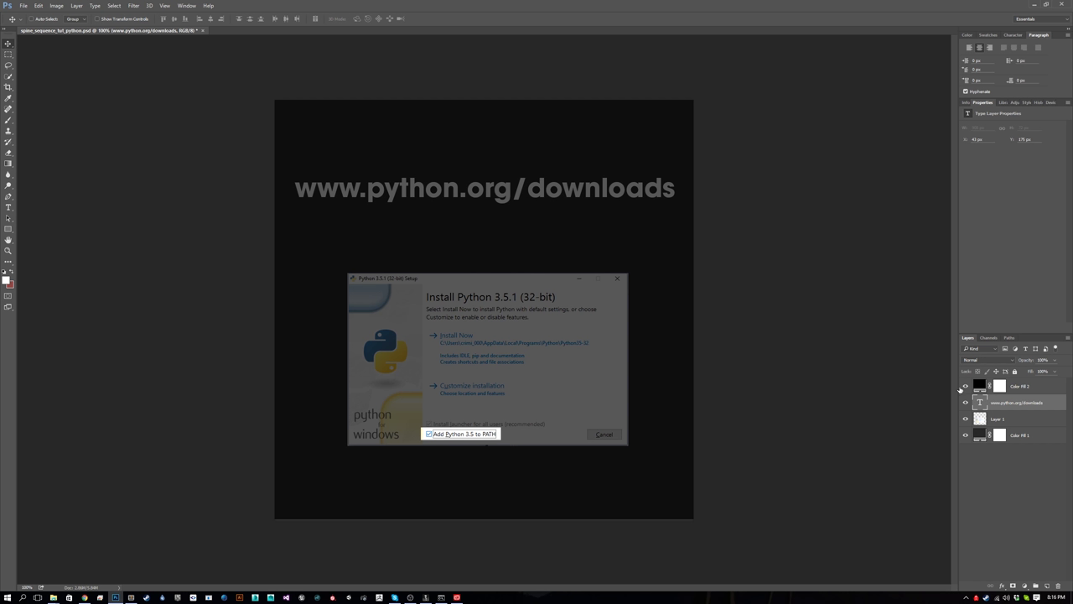
pyautogui.click(1032, 5)
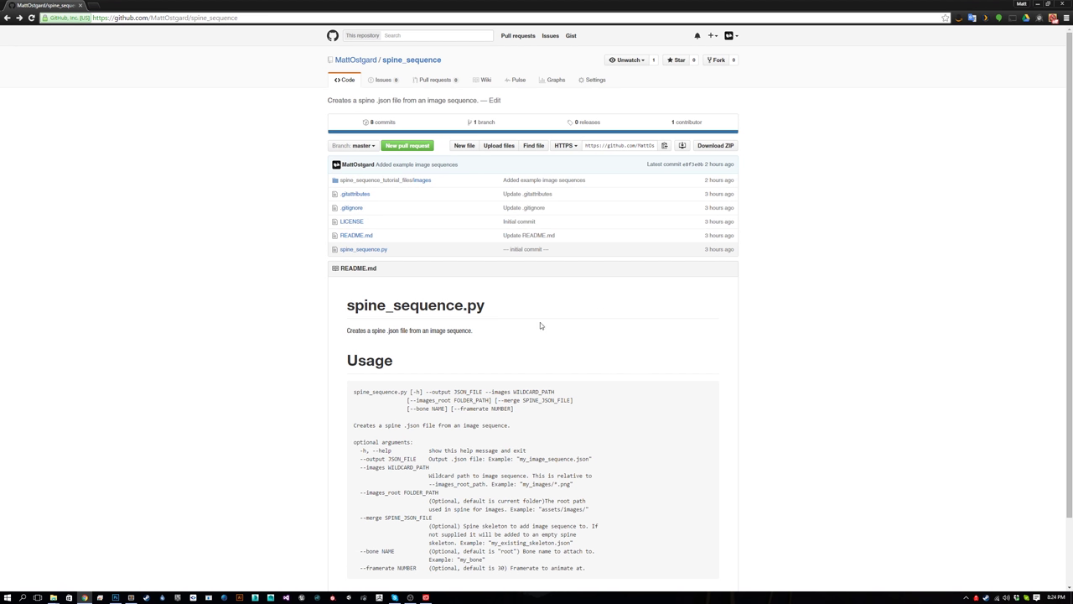
# - Download the spine_sequence repository as a ZIP and open it in WinRAR
pyautogui.click(713, 148)
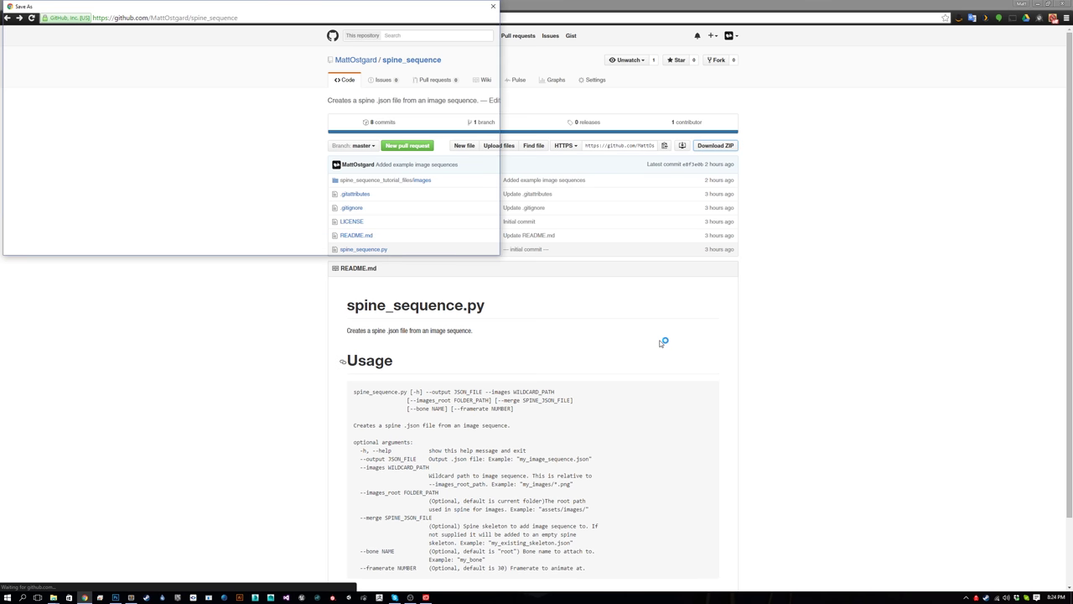
pyautogui.click(419, 244)
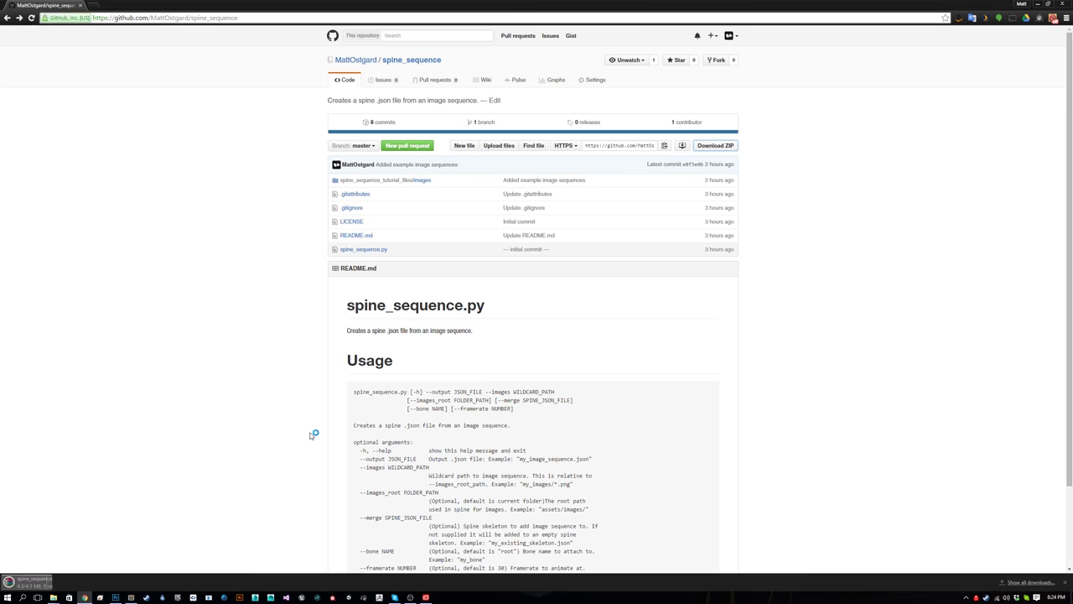
pyautogui.click(52, 584)
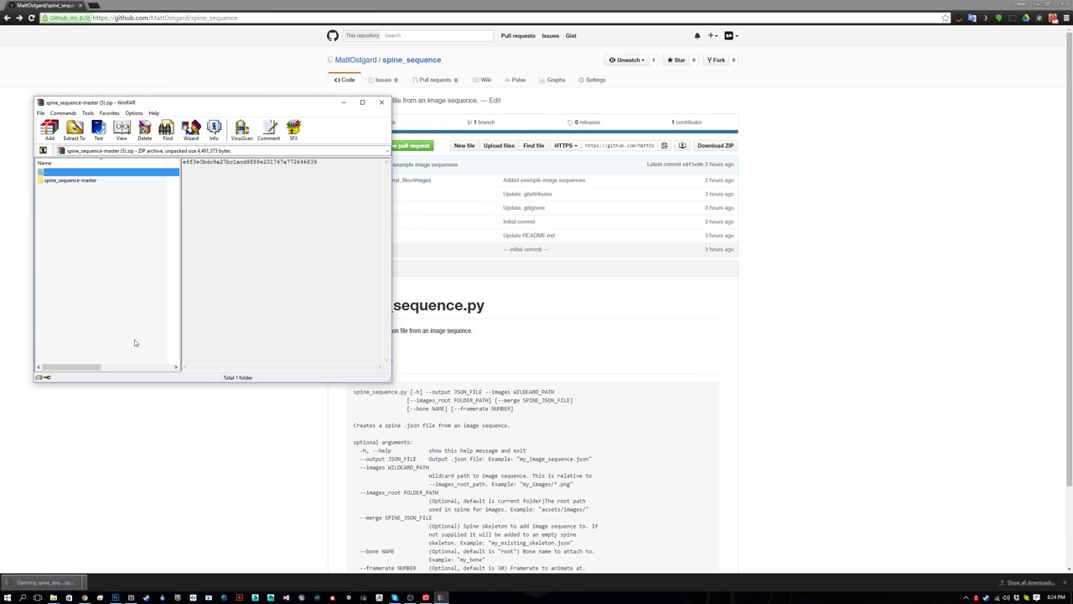
# - Drag spine_sequence-master into the empty tut folder and open it
pyautogui.moveTo(53, 597)
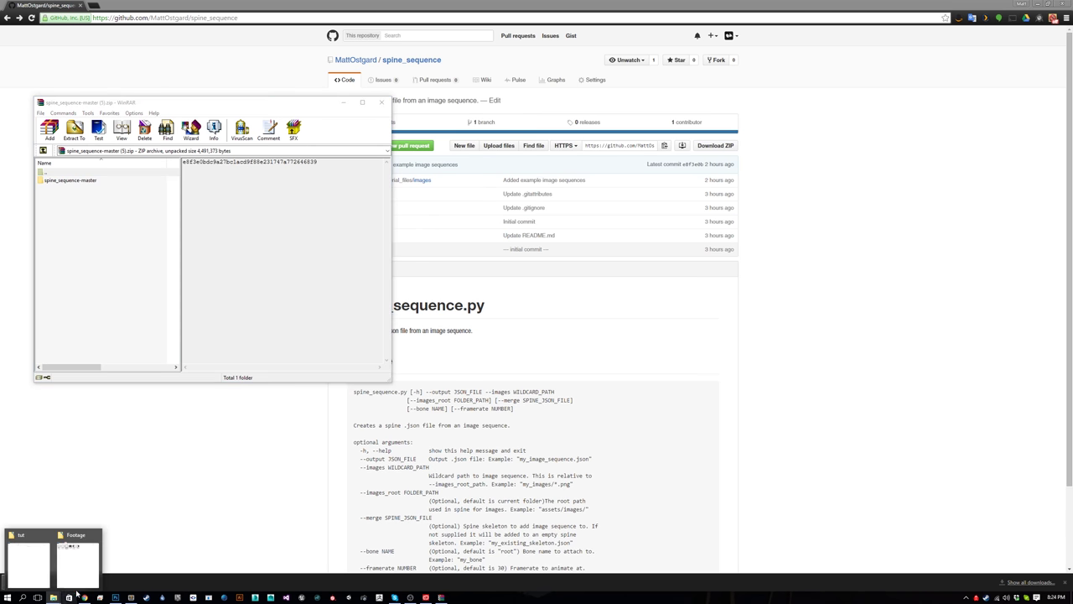
pyautogui.moveTo(71, 568)
pyautogui.click(29, 560)
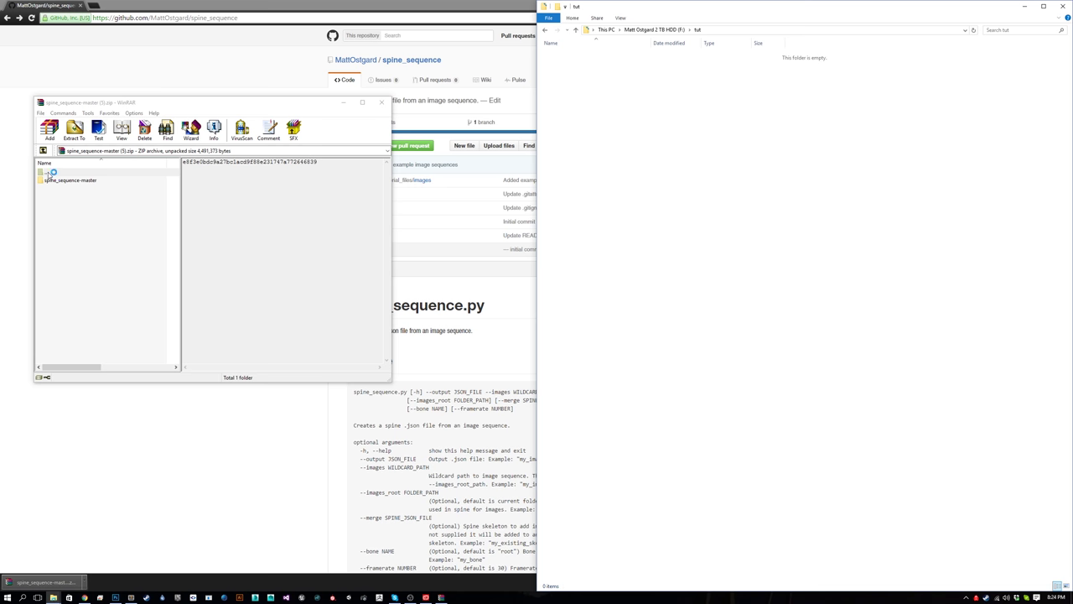
pyautogui.moveTo(72, 180); pyautogui.dragTo(724, 390)
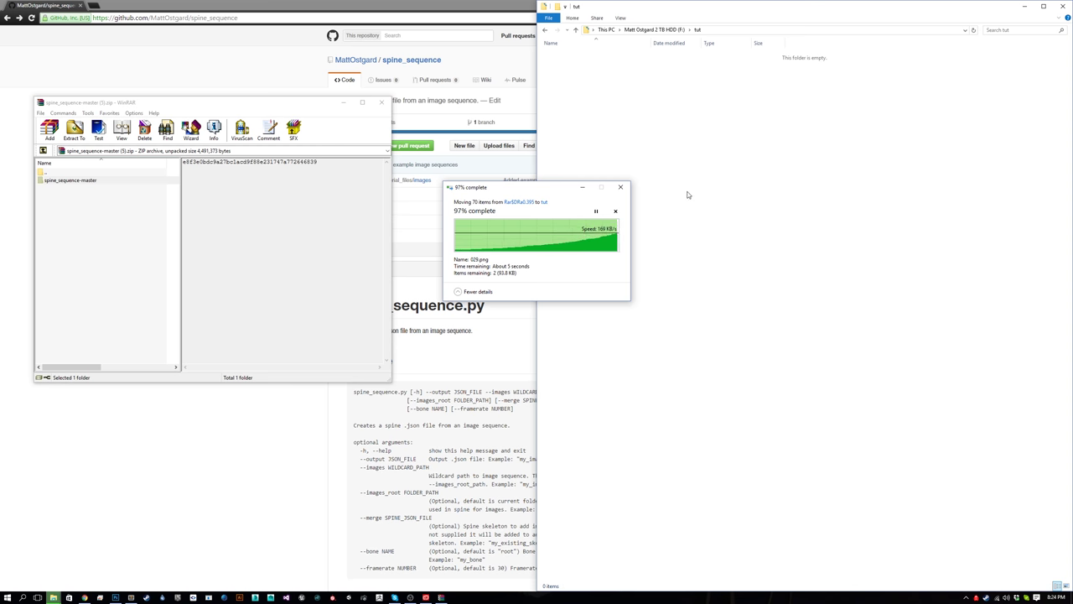
pyautogui.doubleClick(602, 56)
pyautogui.click(579, 101)
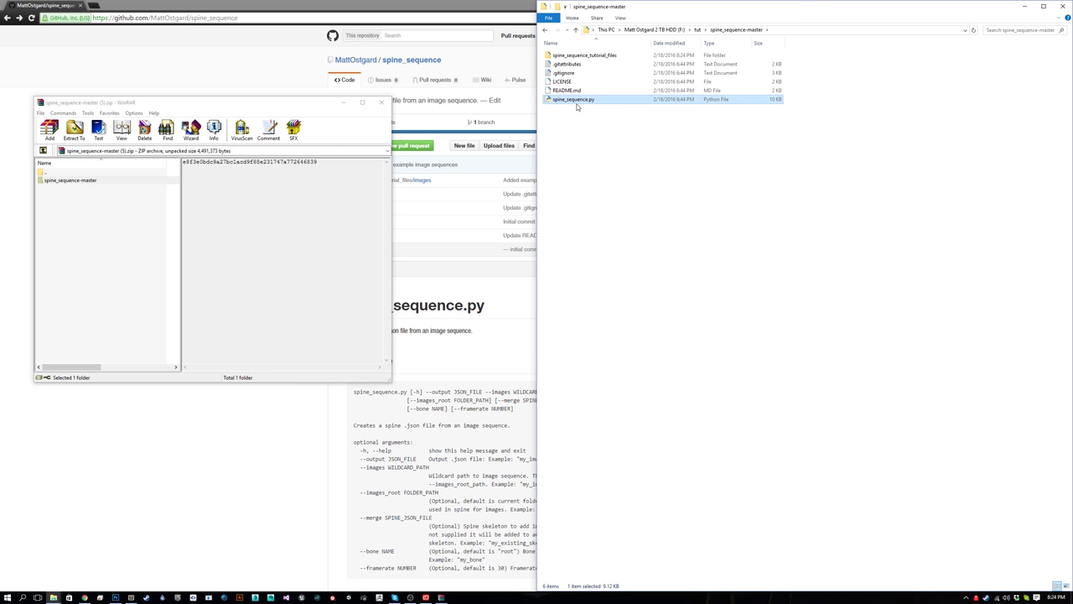
pyautogui.click(567, 64)
pyautogui.keyDown('shift'); pyautogui.click(569, 91); pyautogui.keyUp('shift')
pyautogui.doubleClick(584, 54)
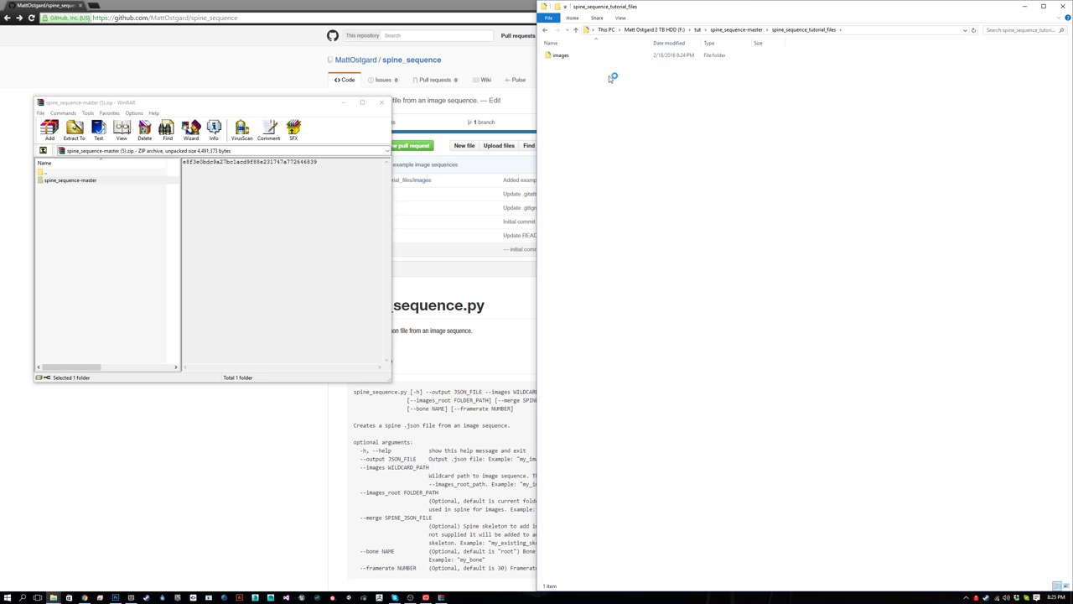
pyautogui.click(736, 29)
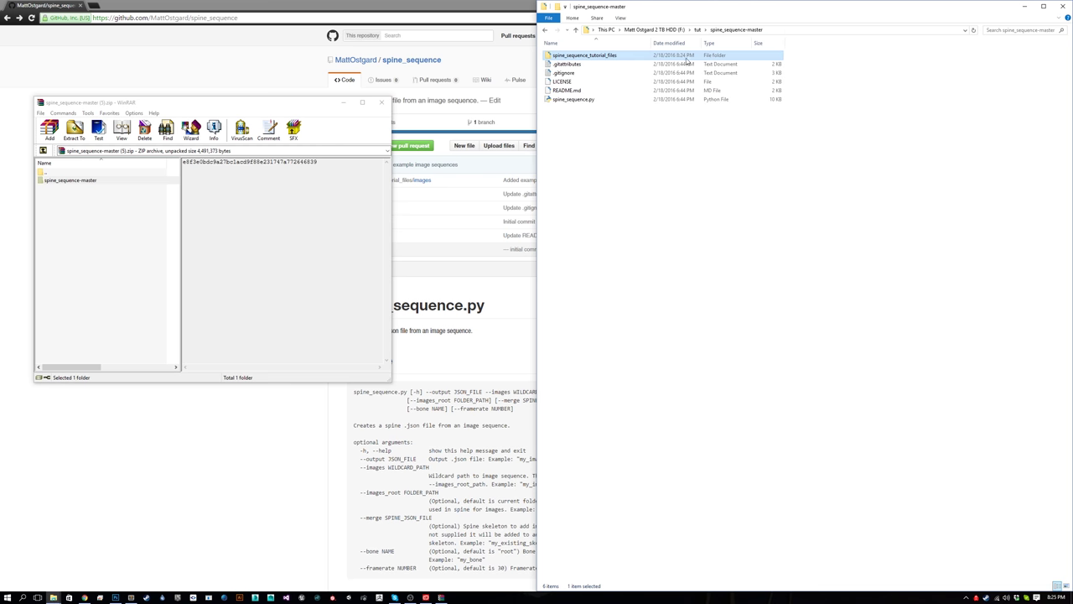
pyautogui.doubleClick(610, 56)
pyautogui.doubleClick(559, 55)
pyautogui.hotkey('alt', 'Left')
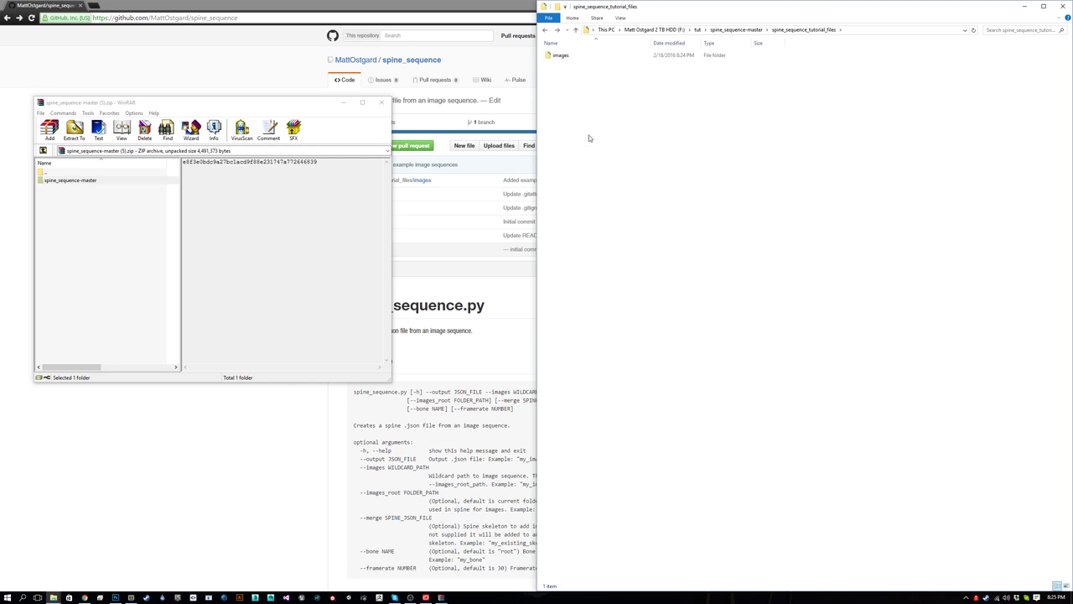
pyautogui.doubleClick(558, 56)
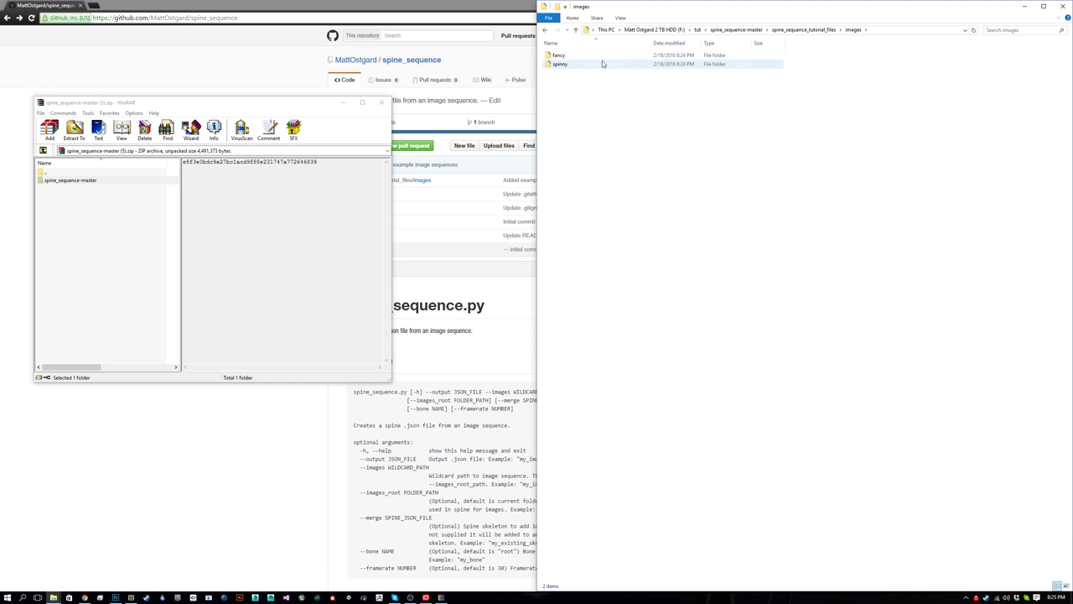
pyautogui.doubleClick(579, 57)
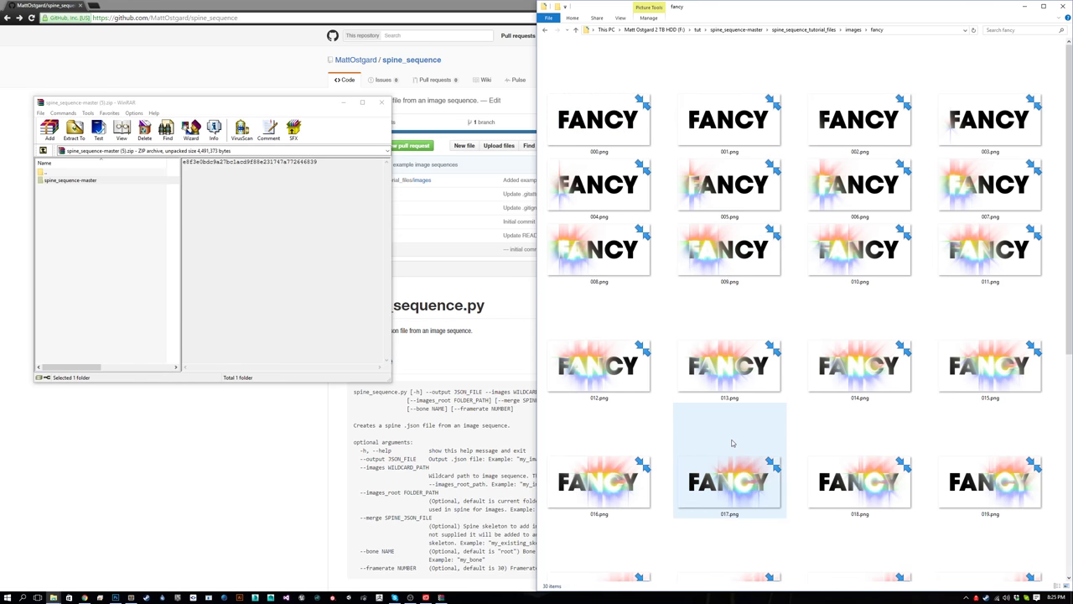
pyautogui.scroll(-2, 731, 443)
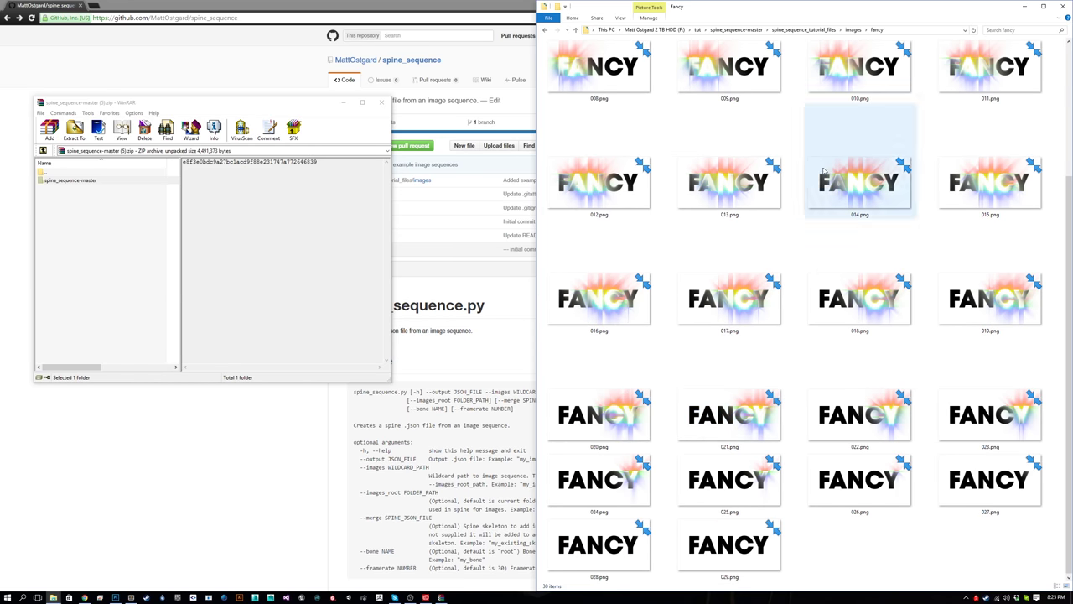
pyautogui.click(805, 29)
pyautogui.click(738, 30)
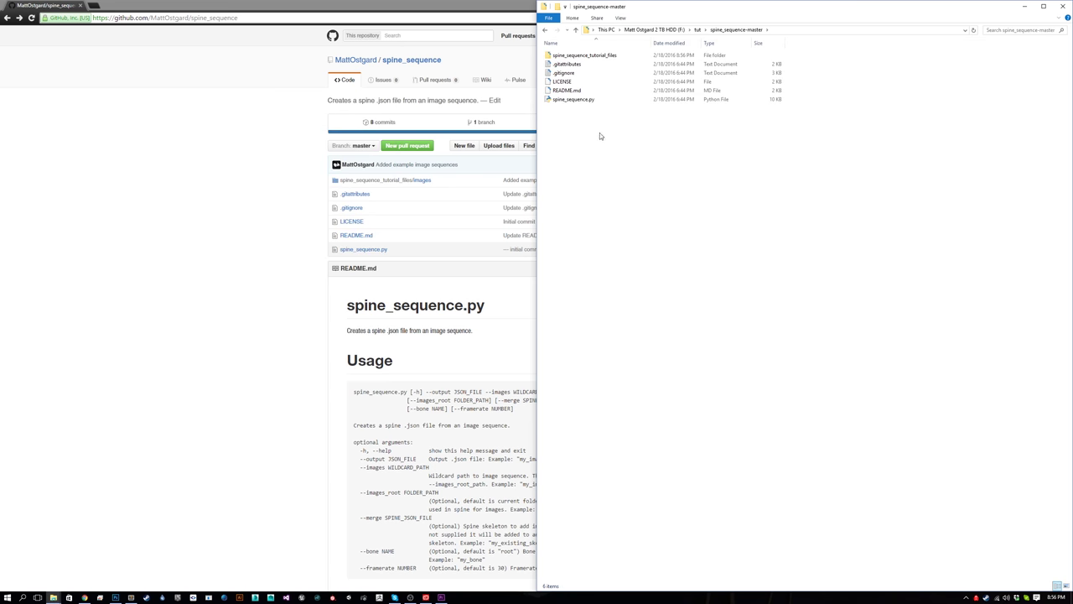
# - Copy spine_sequence.py into the spine_sequence_tutorial_files folder
pyautogui.click(585, 100)
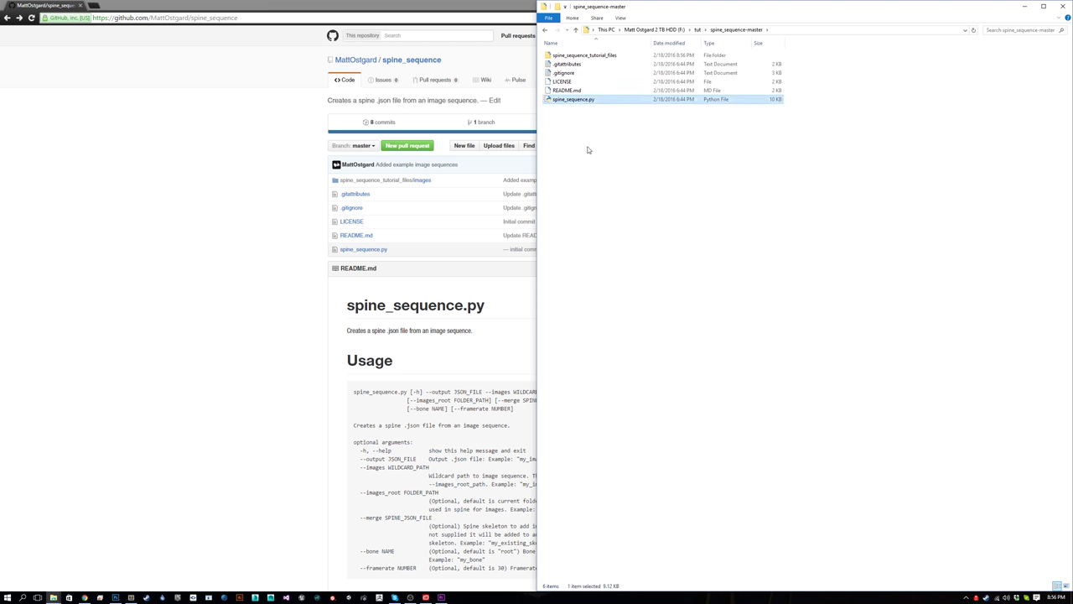
pyautogui.doubleClick(592, 55)
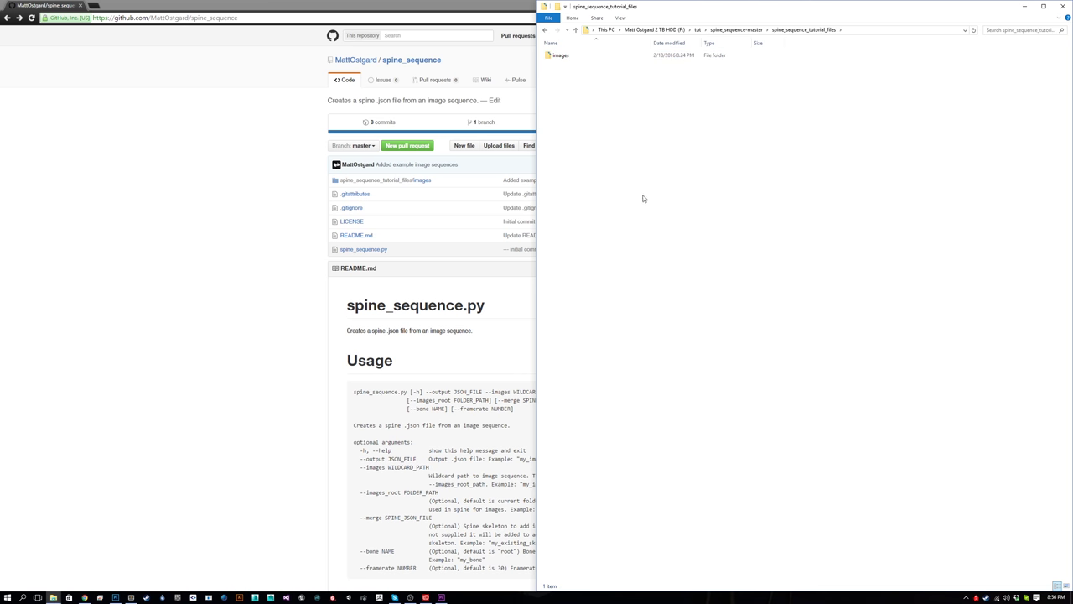
pyautogui.hotkey('ctrl', 'v')
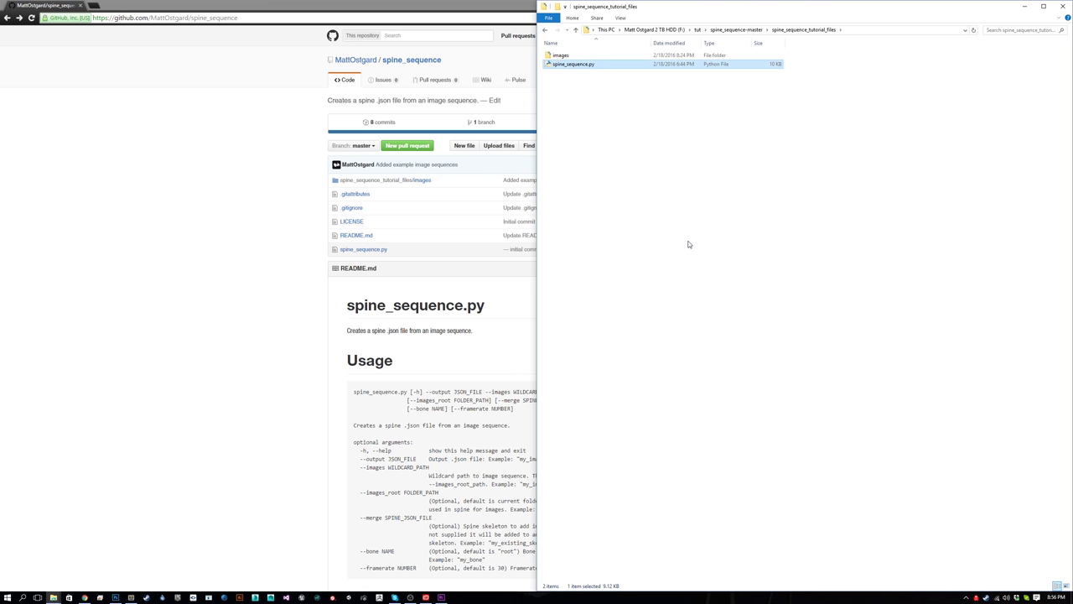
# - Bring up the folder's context menu on empty space in spine_sequence_tutorial_files
pyautogui.click(665, 200)
pyautogui.rightClick(609, 116)
pyautogui.click(611, 135)
pyautogui.rightClick(605, 131)
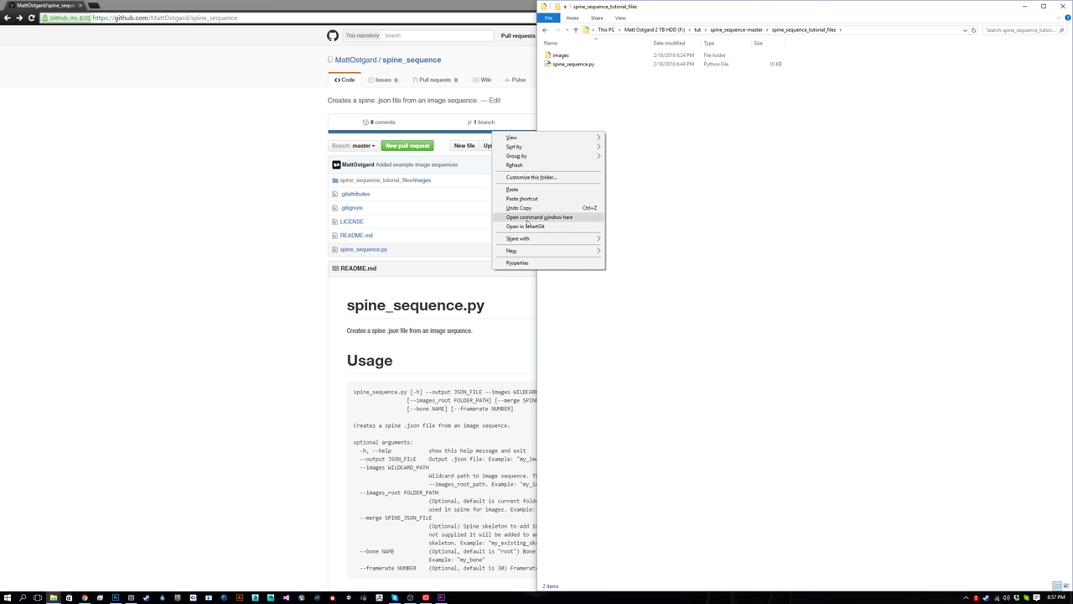
# - Open a command window in the folder and run python spine_sequence.py to show its usage
pyautogui.click(567, 218)
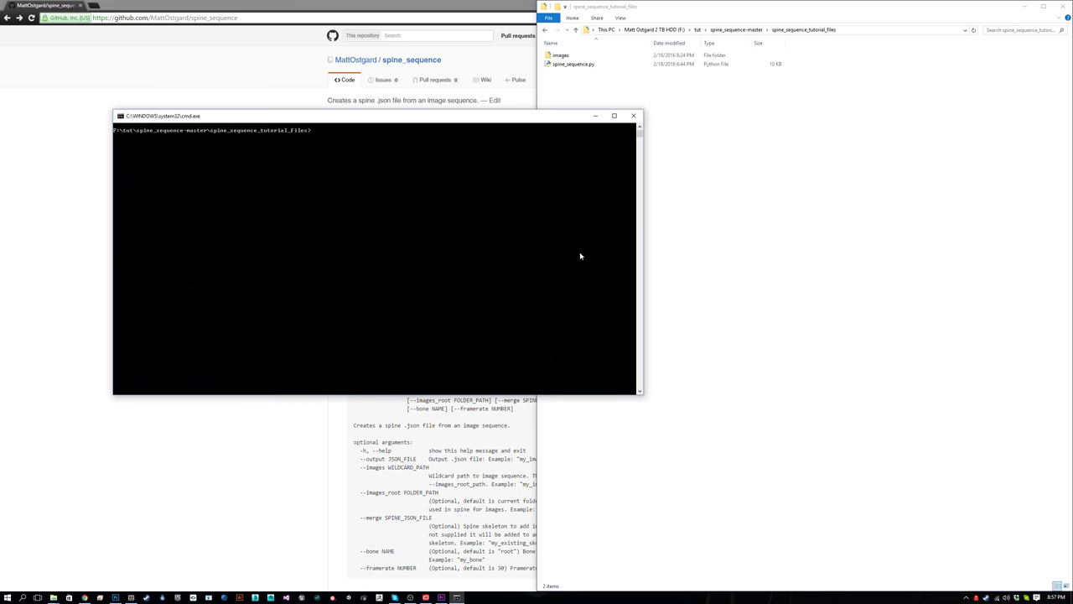
pyautogui.moveTo(308, 123); pyautogui.dragTo(223, 214)
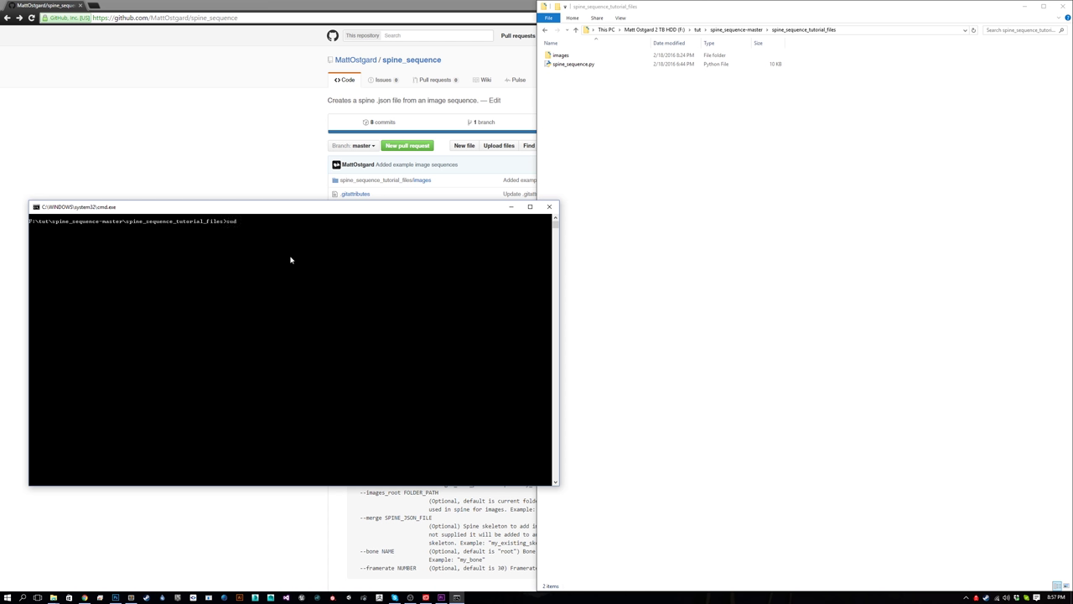
pyautogui.write('ython spine_seque')
pyautogui.press('BackSpace')
pyautogui.press('BackSpace')
pyautogui.press('BackSpace')
pyautogui.press('BackSpace')
pyautogui.press('BackSpace')
pyautogui.press('BackSpace')
pyautogui.press('BackSpace')
pyautogui.press('BackSpace')
pyautogui.press('BackSpace')
pyautogui.press('BackSpace')
pyautogui.press('BackSpace')
pyautogui.press('BackSpace')
pyautogui.press('BackSpace')
pyautogui.press('BackSpace')
pyautogui.press('BackSpace')
pyautogui.press('BackSpace')
pyautogui.press('BackSpace')
pyautogui.press('BackSpace')
pyautogui.press('BackSpace')
pyautogui.press('BackSpace')
pyautogui.write('python spine_s')
pyautogui.press('Return')
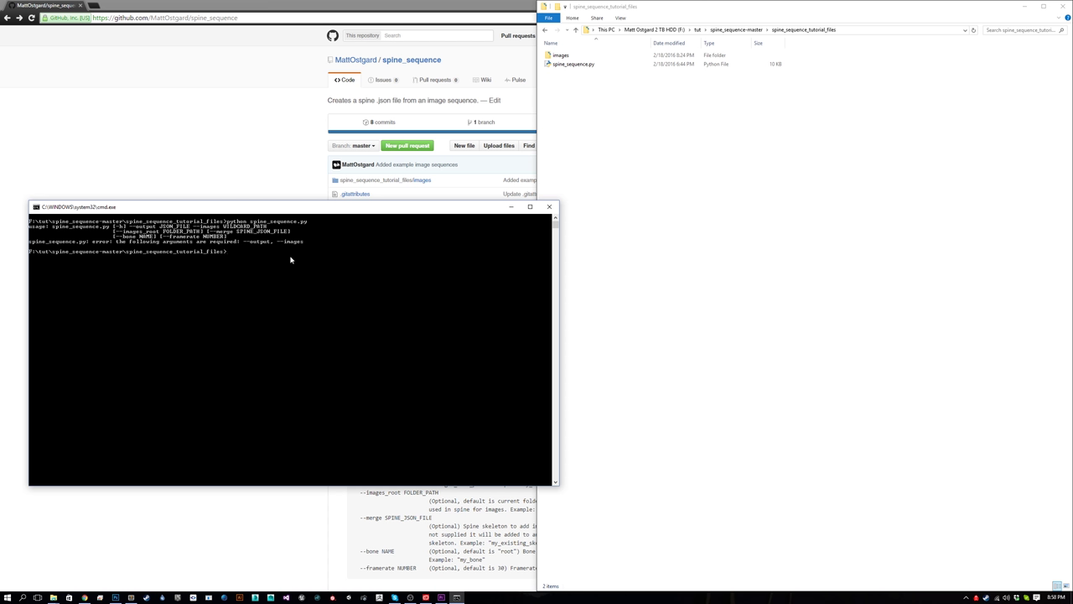
# - Rerun the script with --help, then recall it to start replacing --help with --output
pyautogui.press('Up')
pyautogui.press('Return')
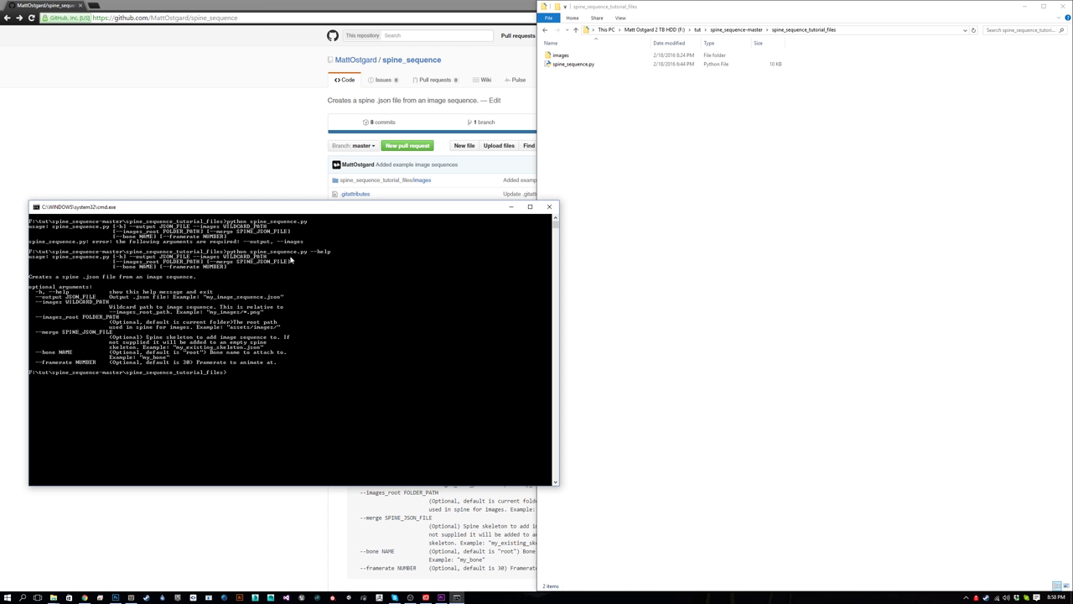
pyautogui.press('Up')
pyautogui.press('BackSpace')
pyautogui.press('BackSpace')
# - Check the images/fancy folder path in Explorer while typing the --images argument
pyautogui.doubleClick(562, 55)
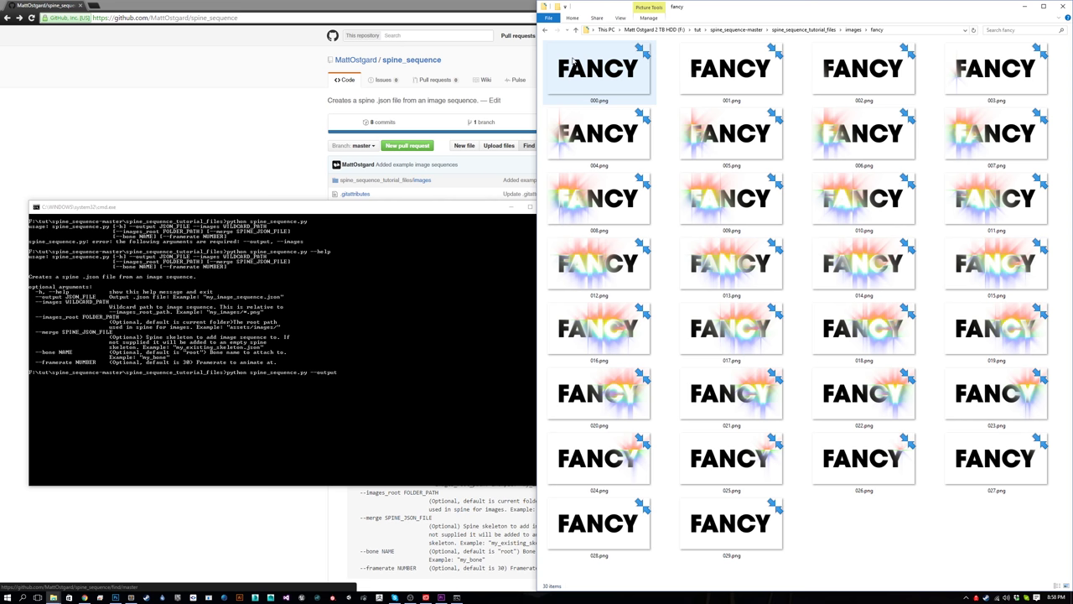
pyautogui.hotkey('alt', 'Up')
pyautogui.click(410, 346)
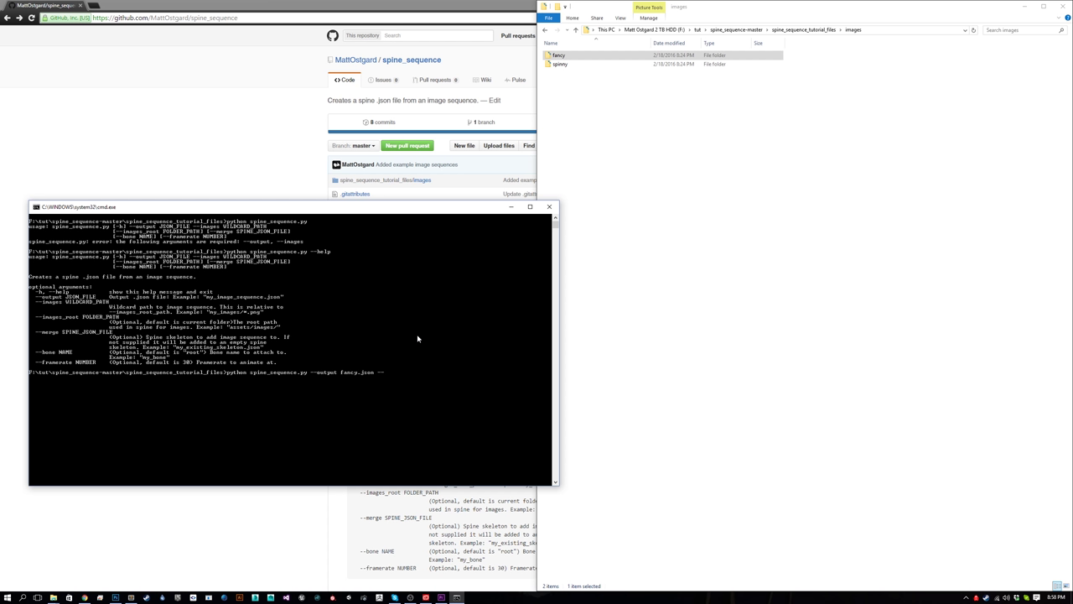
pyautogui.write('ges')
pyautogui.click(785, 26)
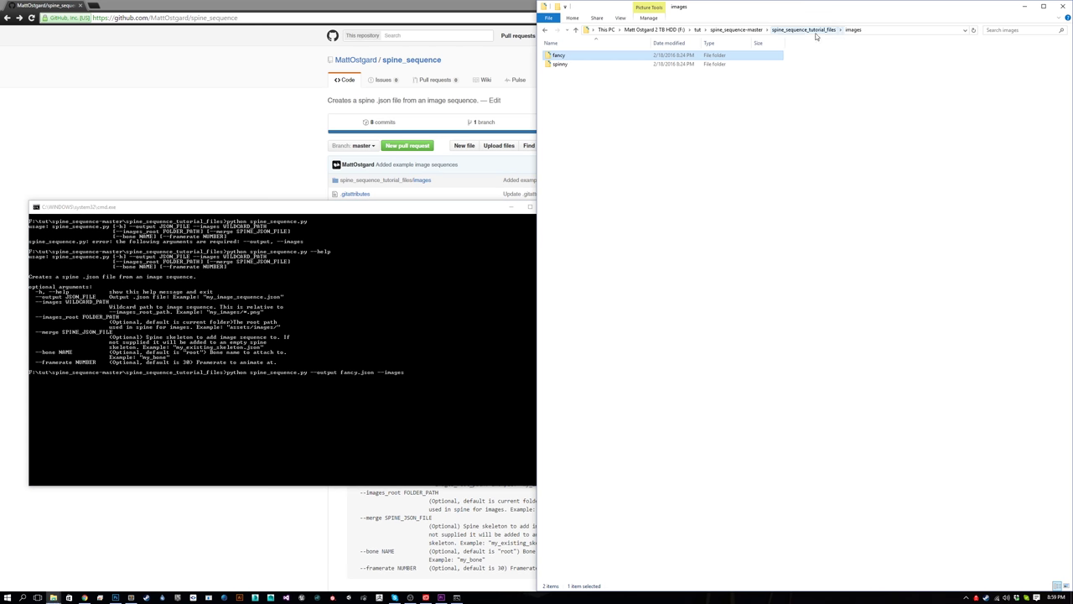
pyautogui.click(810, 31)
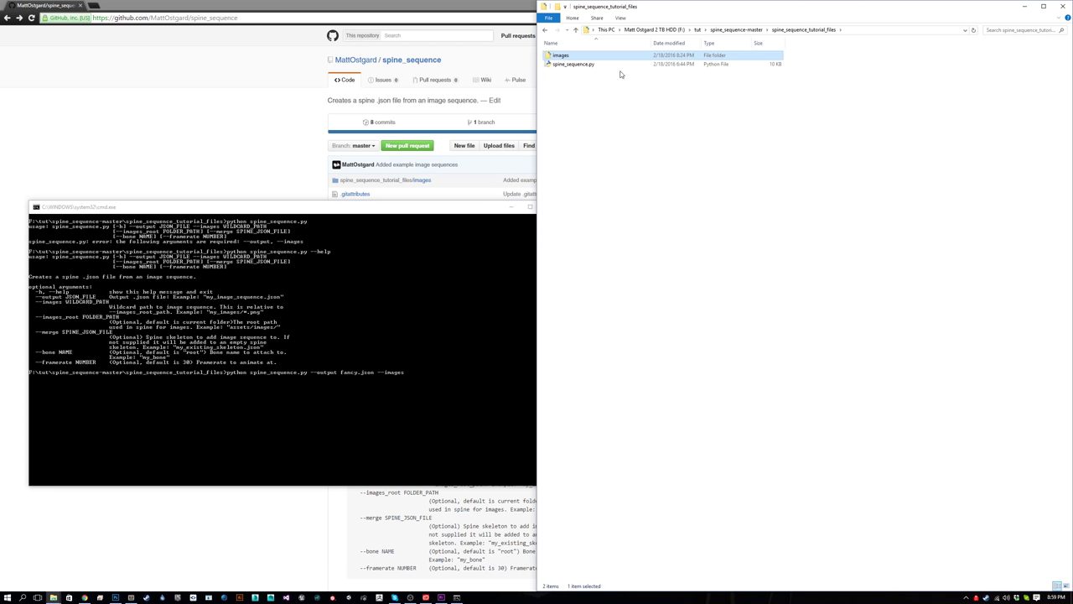
pyautogui.doubleClick(575, 57)
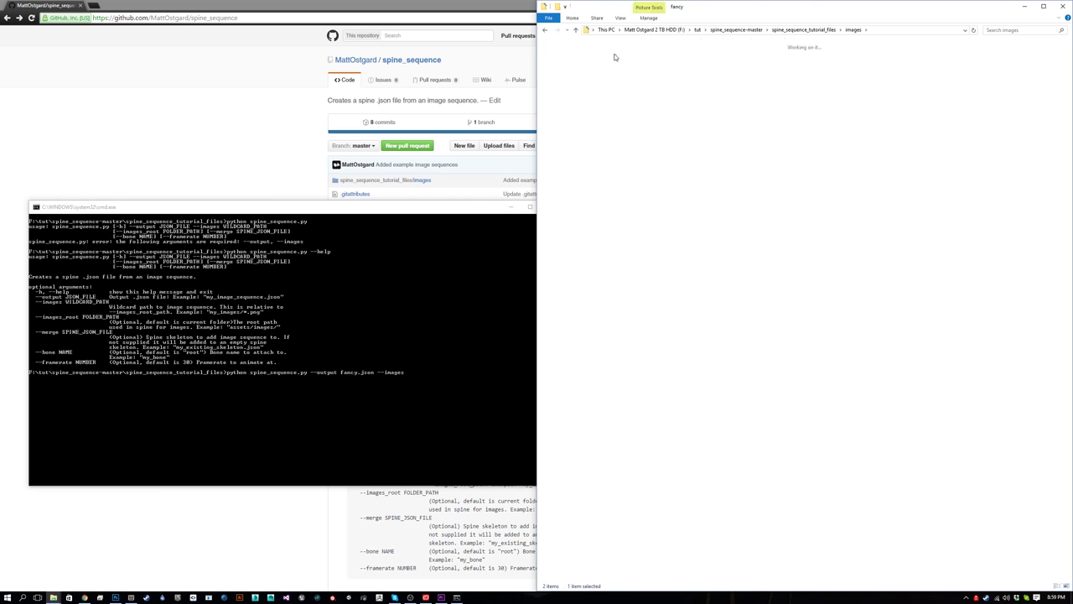
pyautogui.doubleClick(574, 57)
pyautogui.click(404, 217)
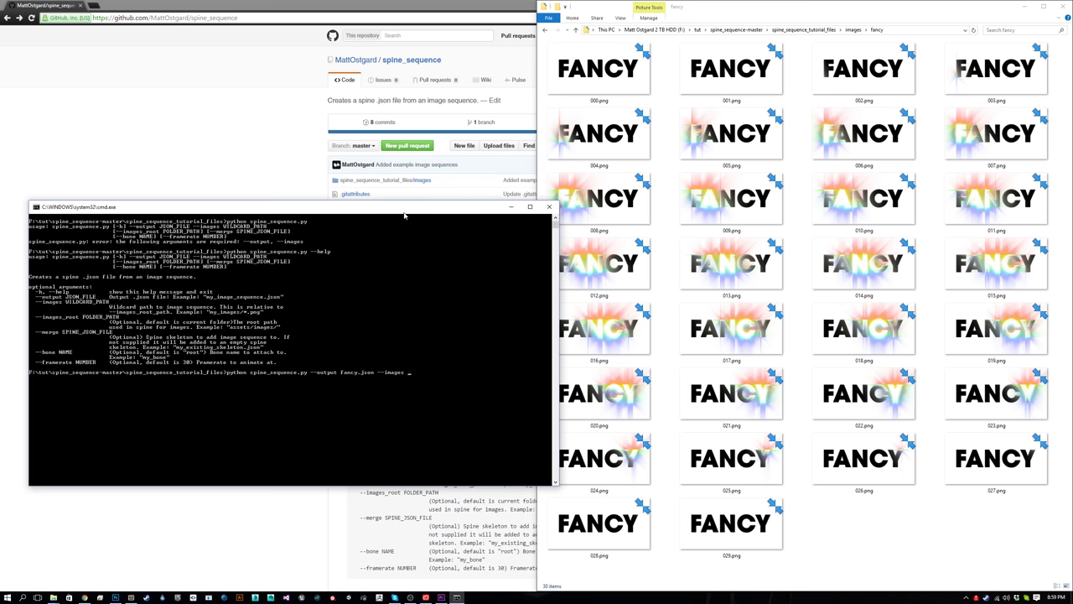
# - Complete the command with images/fancy/*.png and --framerate 15 and run it, producing fancy.json
pyautogui.write('ages/fancy/*.png --f')
pyautogui.write('ramerate 15')
pyautogui.press('Return')
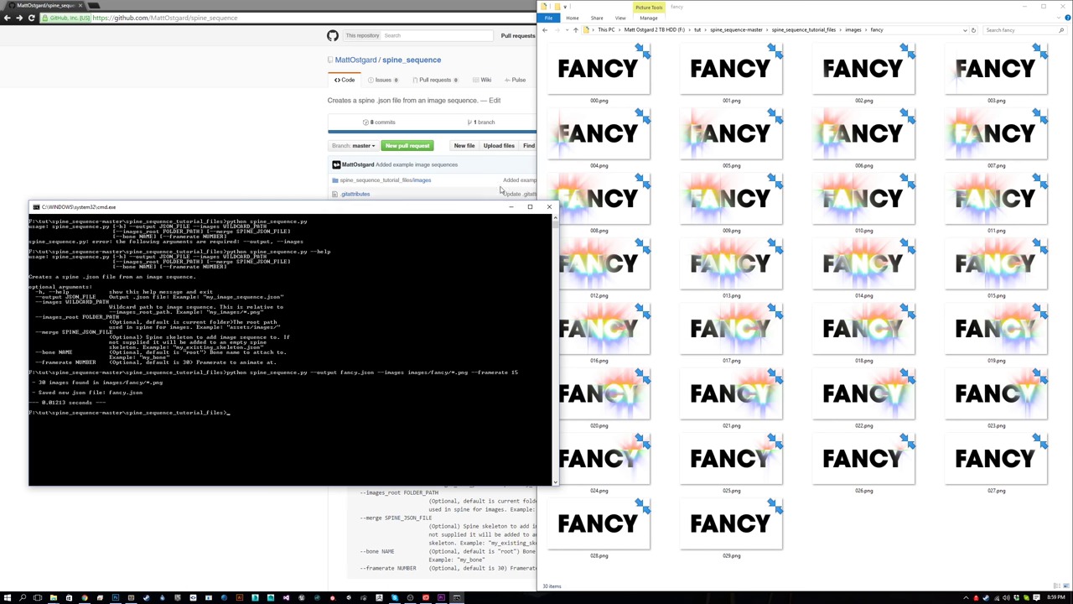
pyautogui.click(737, 29)
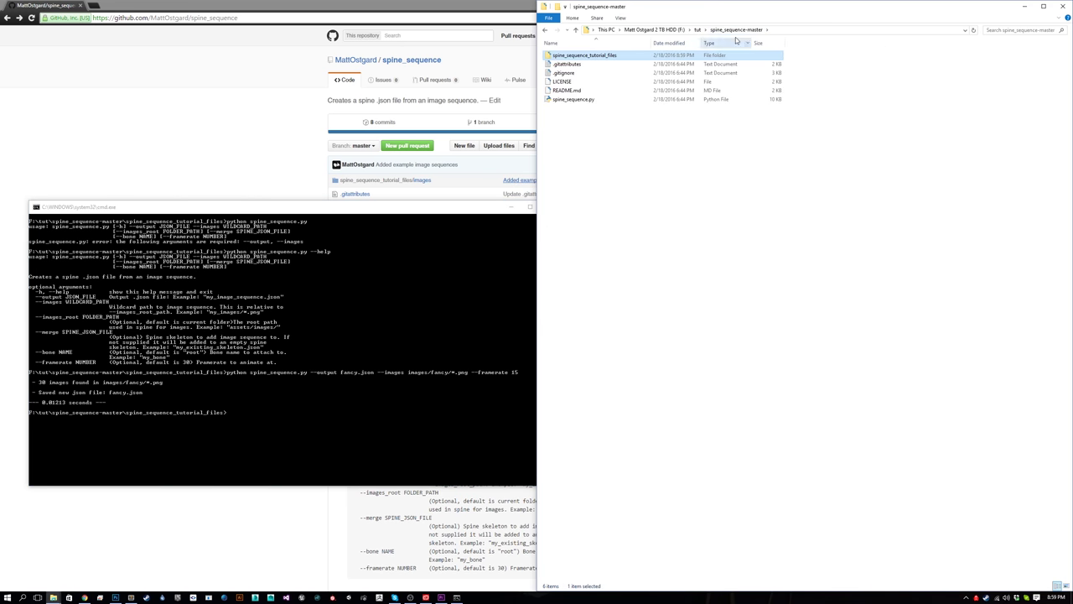
# - Open spine_sequence_tutorial_files in Explorer and select the new fancy.json
pyautogui.doubleClick(610, 55)
pyautogui.click(574, 66)
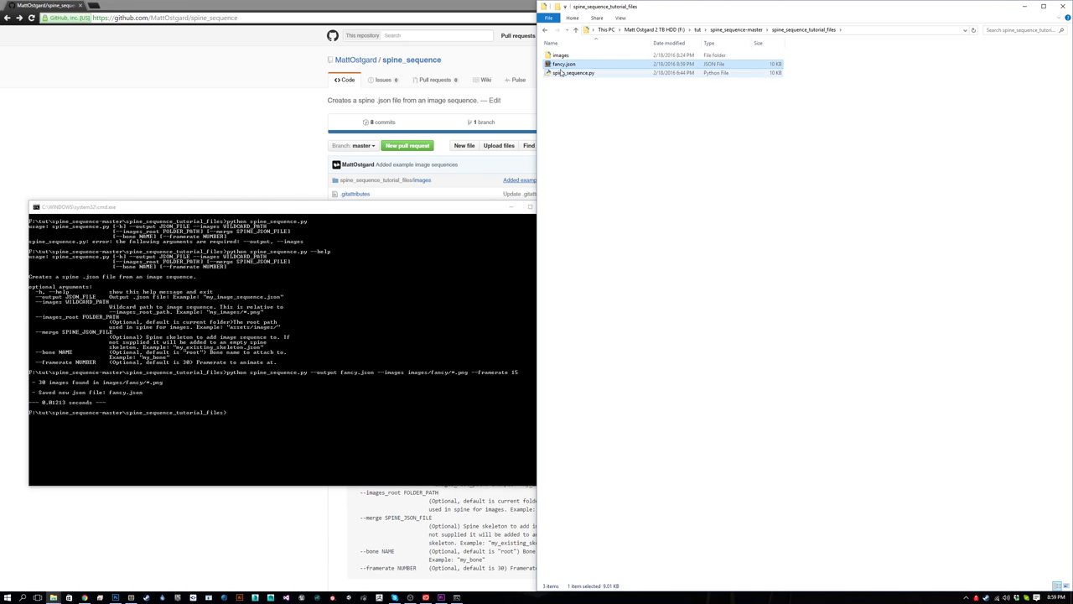
pyautogui.click(453, 220)
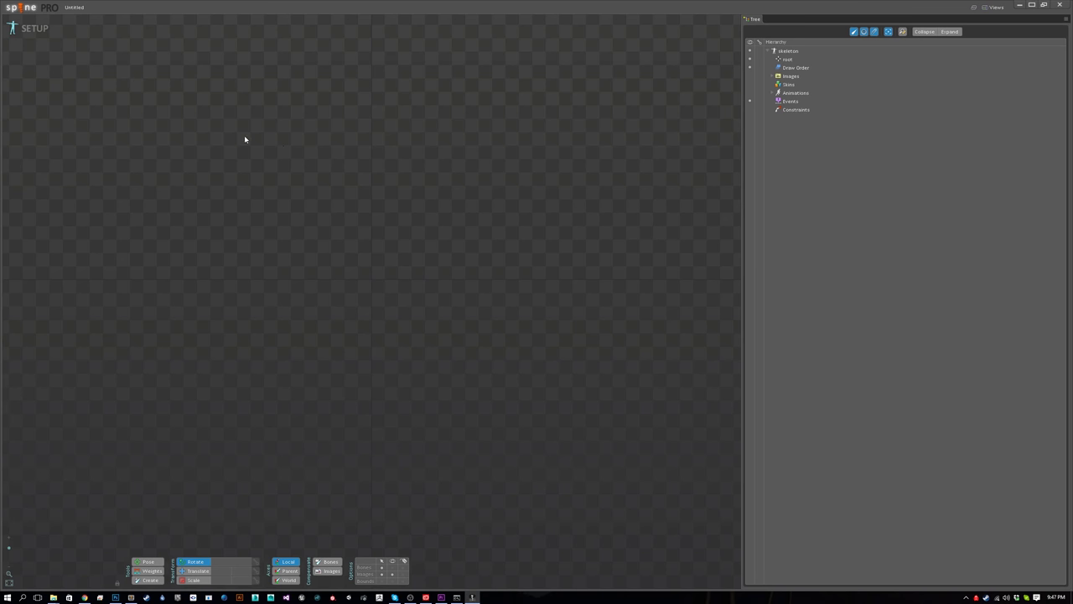
# - Create a new Spine project and save it as tutorial.spine
pyautogui.click(24, 9)
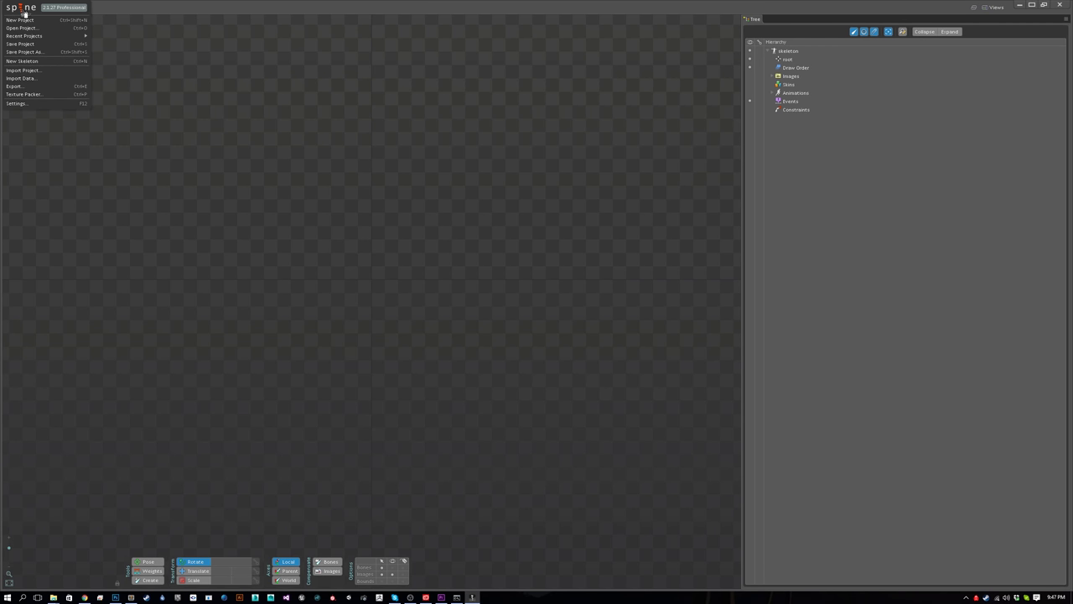
pyautogui.click(25, 20)
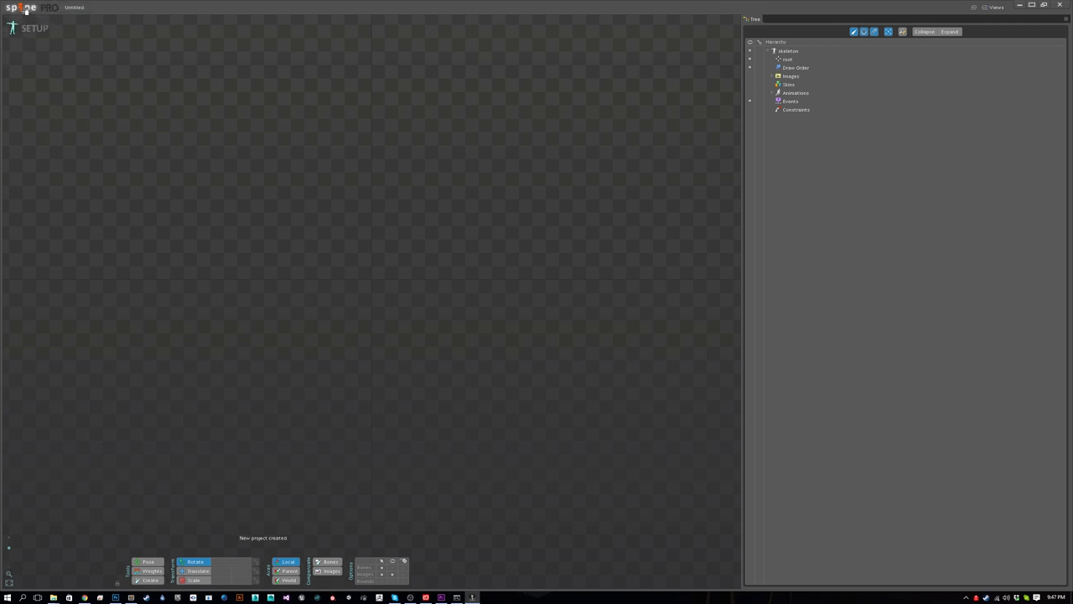
pyautogui.click(26, 11)
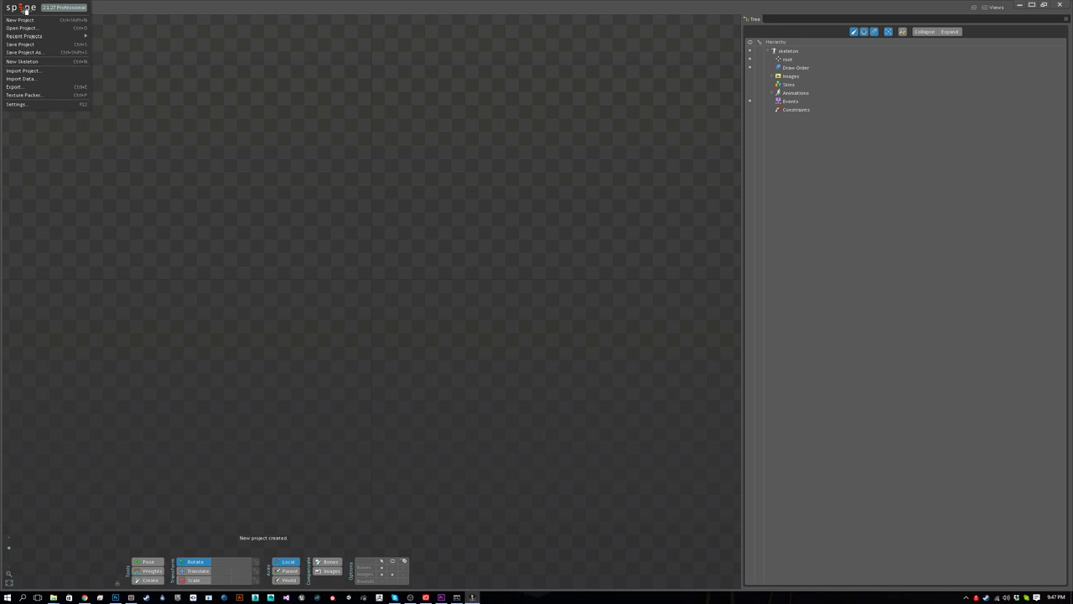
pyautogui.click(38, 53)
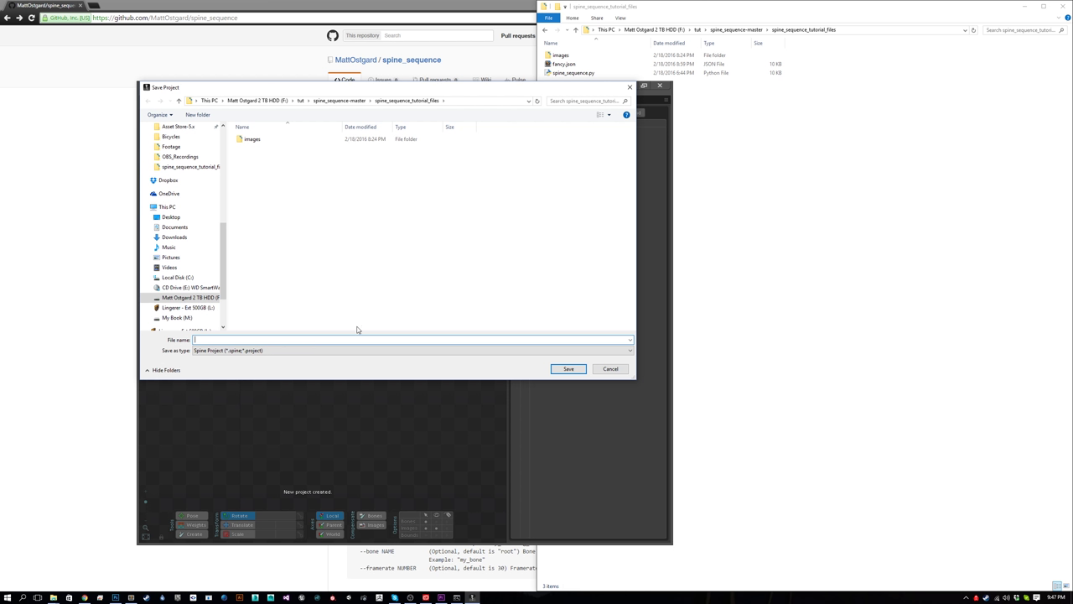
pyautogui.write('tutorial.spine')
pyautogui.press('Return')
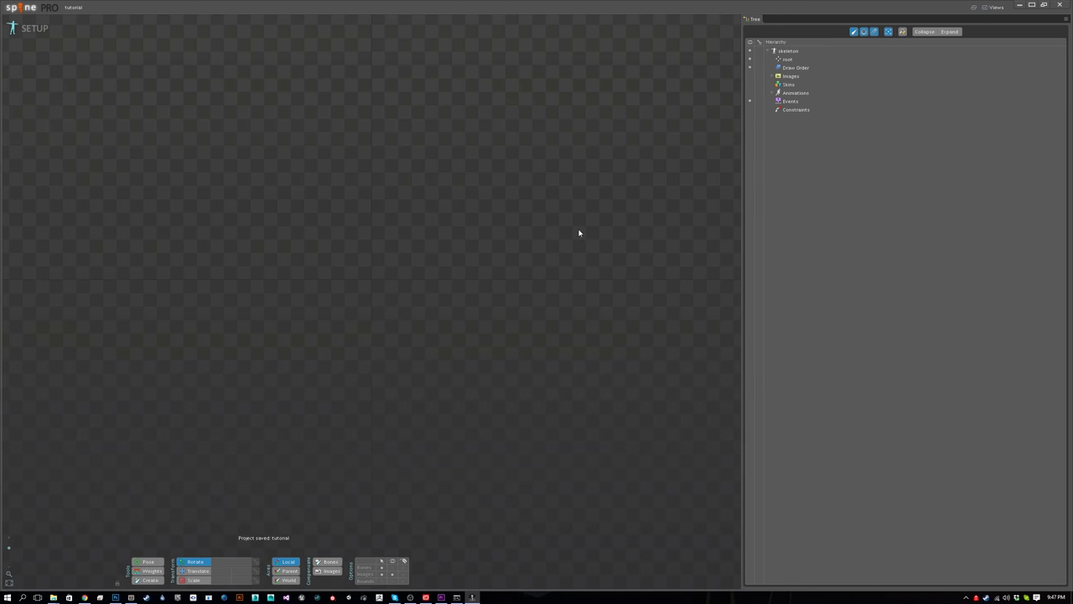
# - Import fancy.json through Import Data as a new skeleton named fancy
pyautogui.click(21, 8)
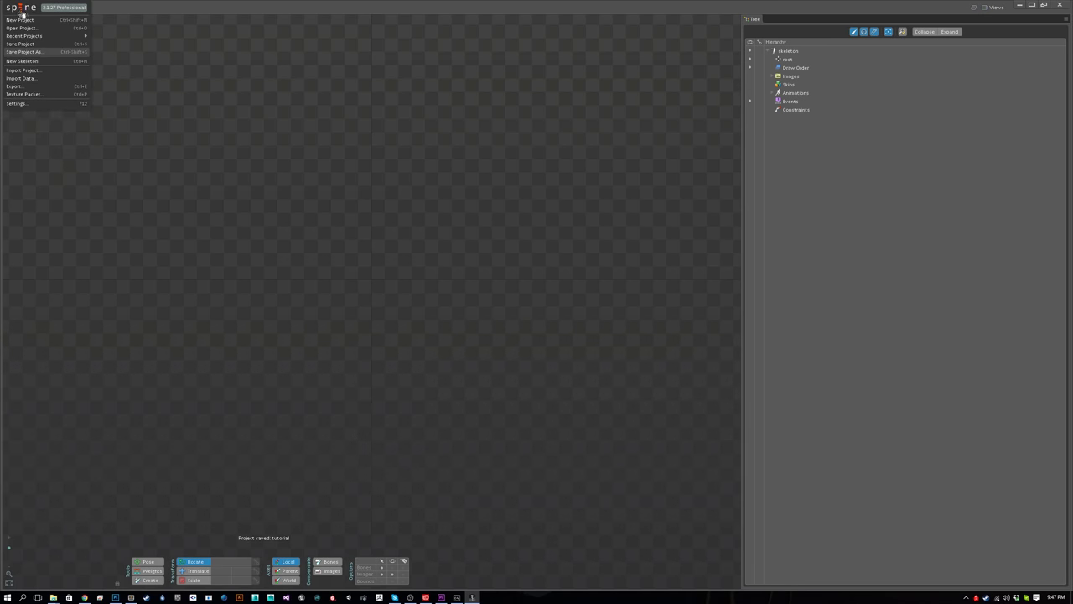
pyautogui.click(36, 79)
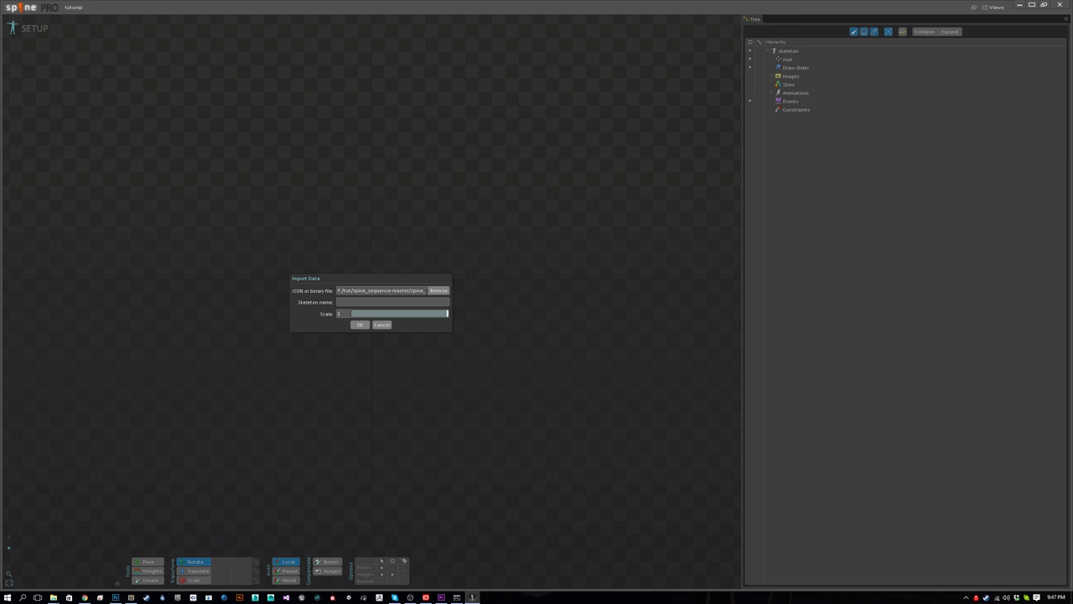
pyautogui.click(436, 291)
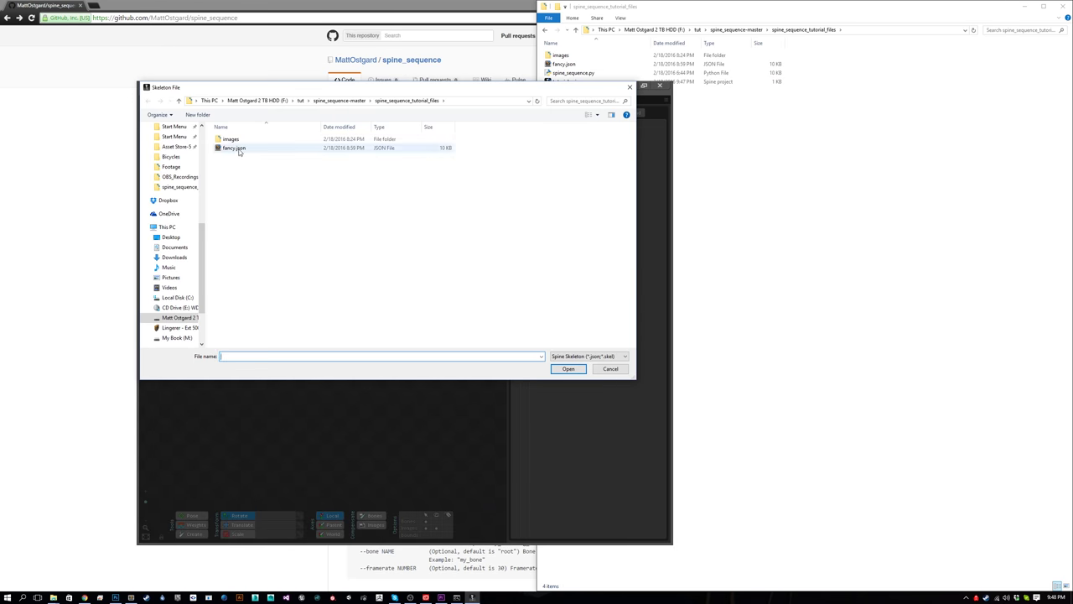
pyautogui.click(239, 149)
pyautogui.doubleClick(241, 149)
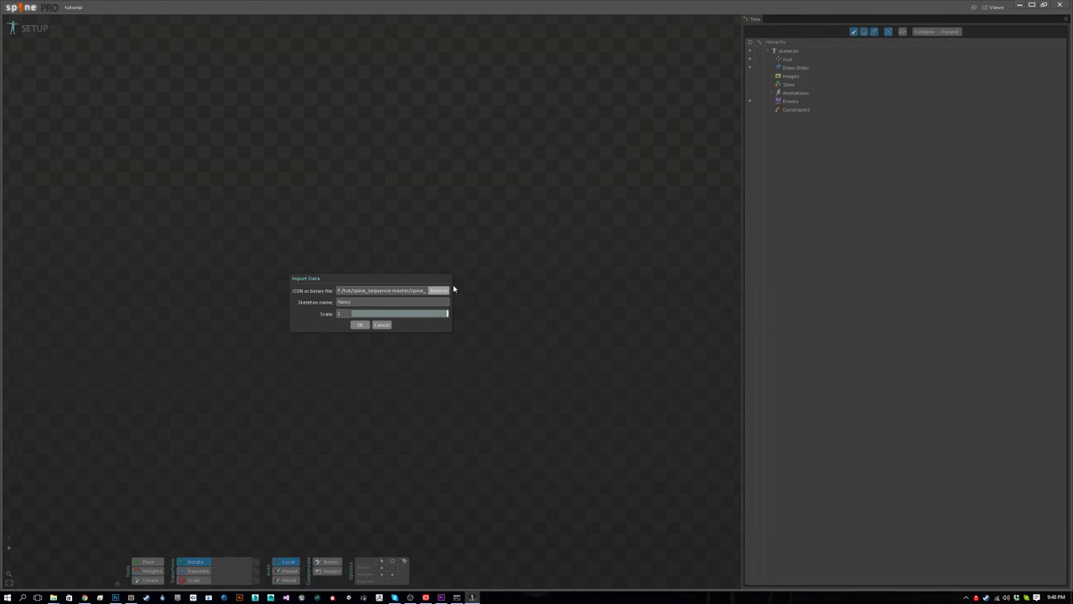
pyautogui.click(359, 324)
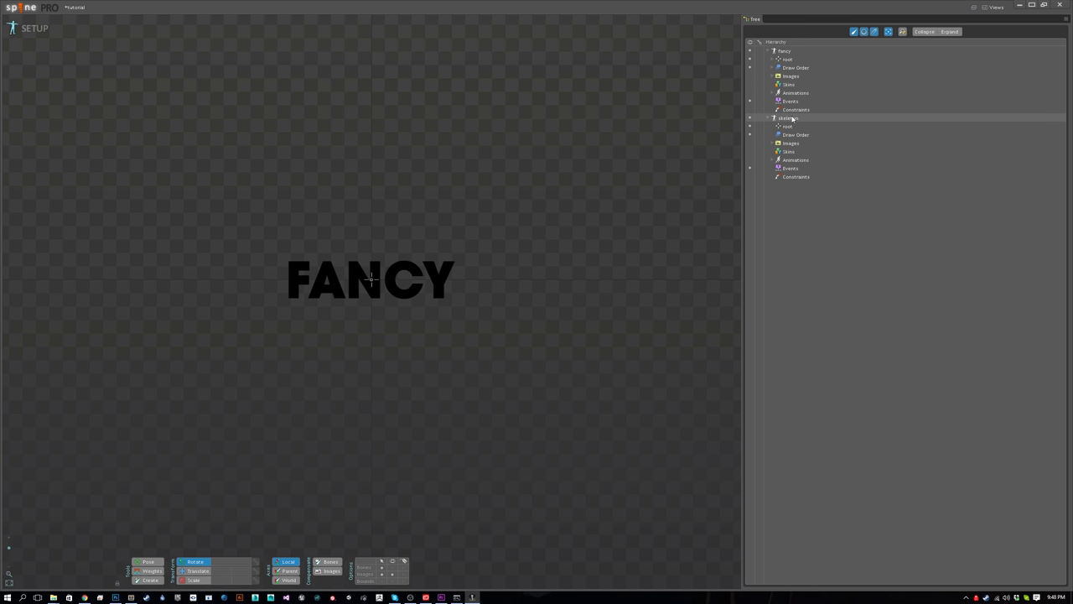
# - Select the default 'skeleton' node and delete it, leaving only the fancy skeleton
pyautogui.click(789, 118)
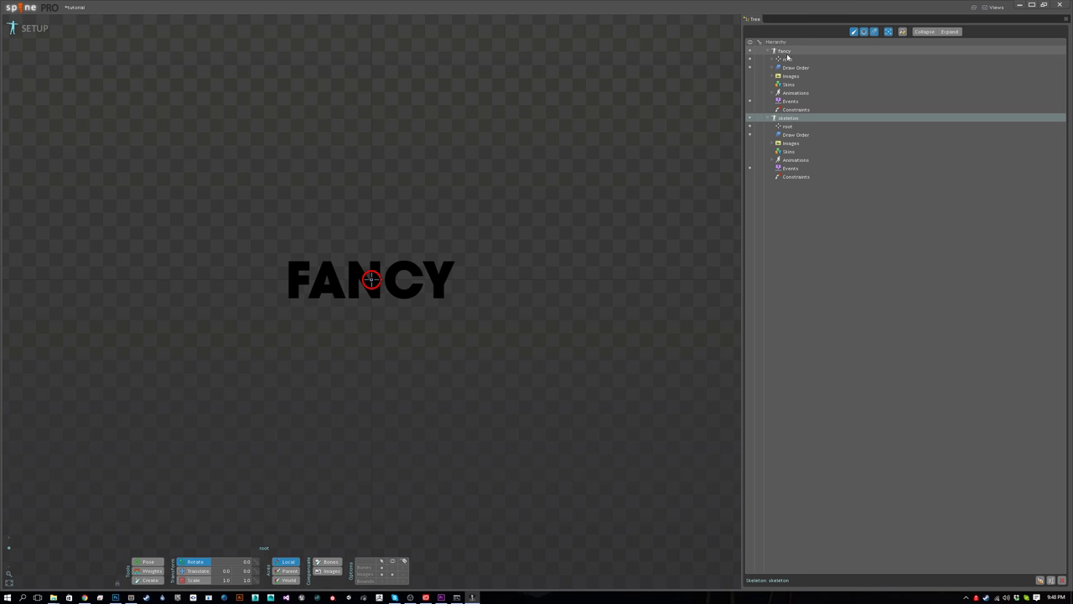
pyautogui.click(789, 52)
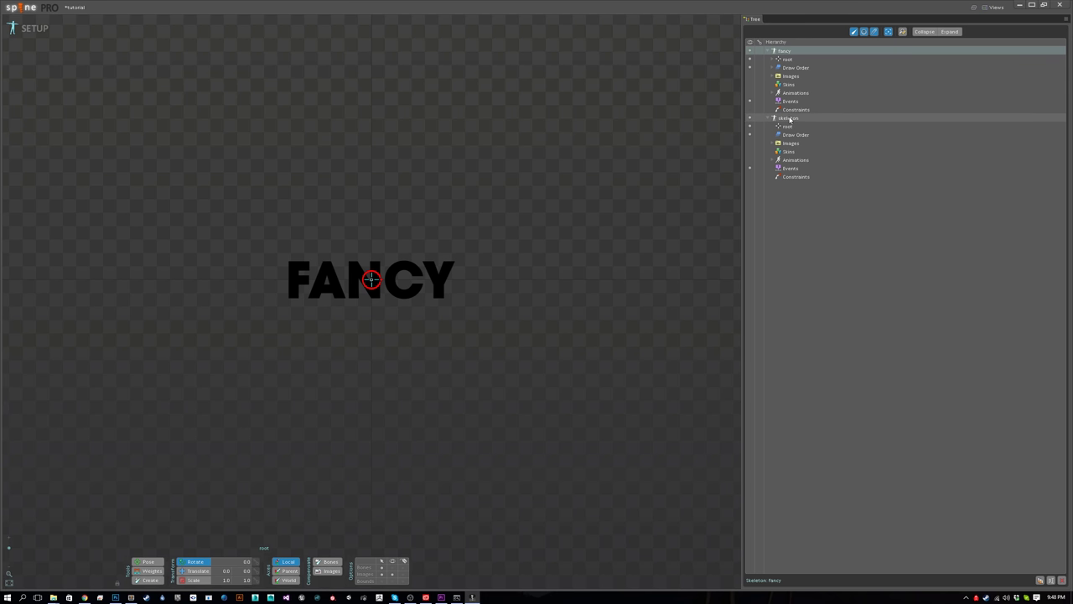
pyautogui.click(806, 120)
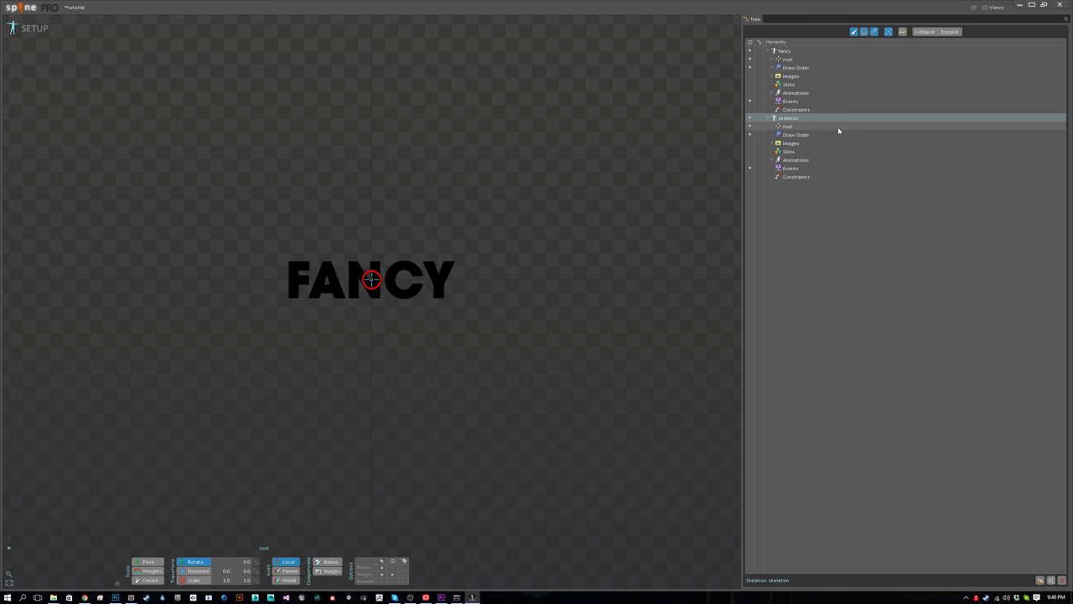
pyautogui.press('Delete')
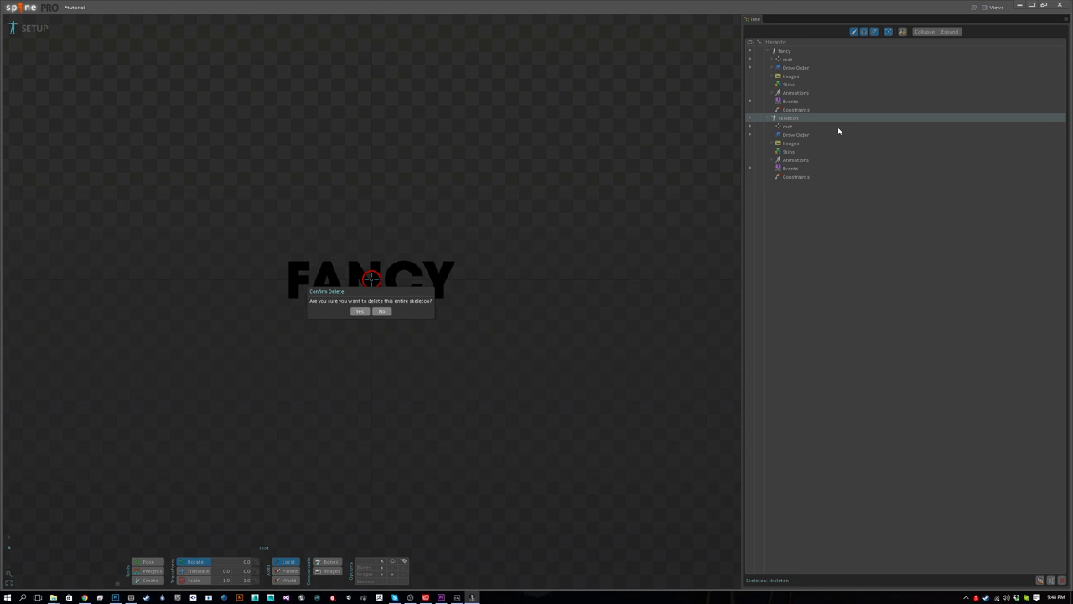
pyautogui.press('Return')
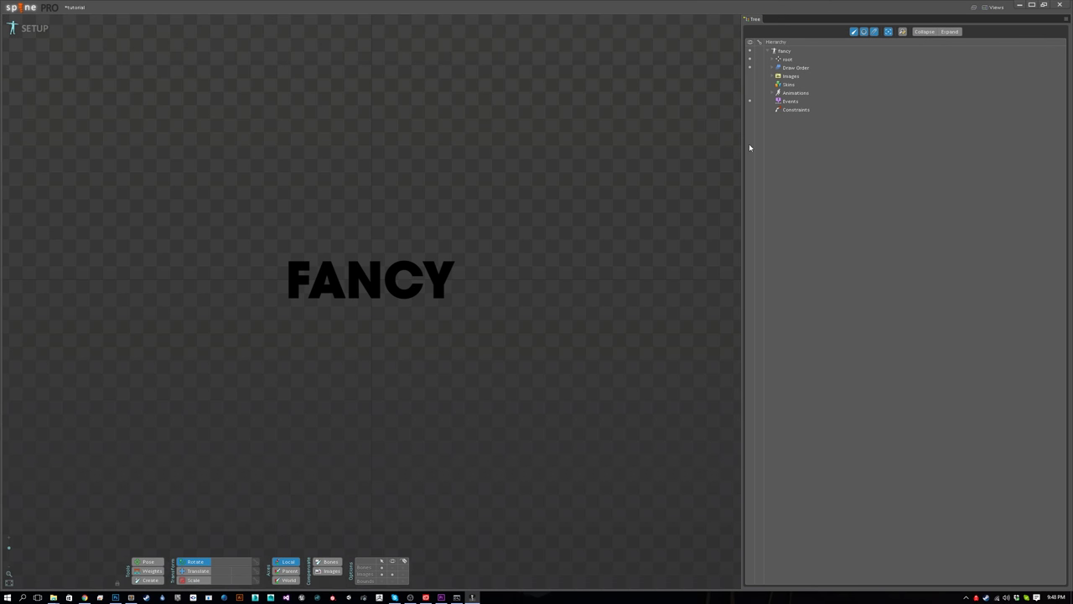
# - Switch to Animate mode, play and stop the FANCY animation, and rewind the playhead
pyautogui.click(35, 28)
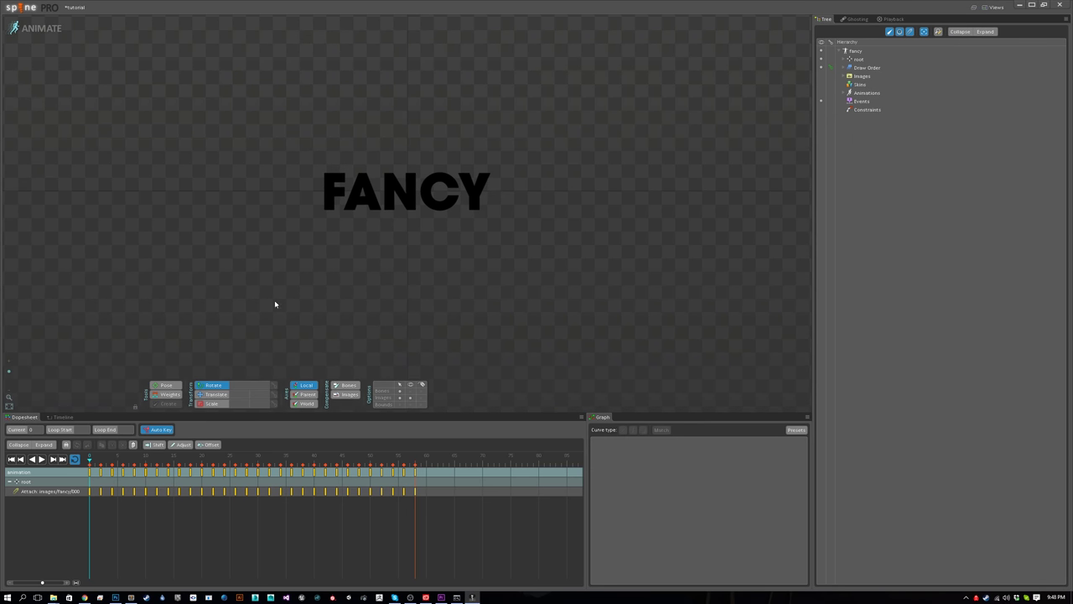
pyautogui.press('space')
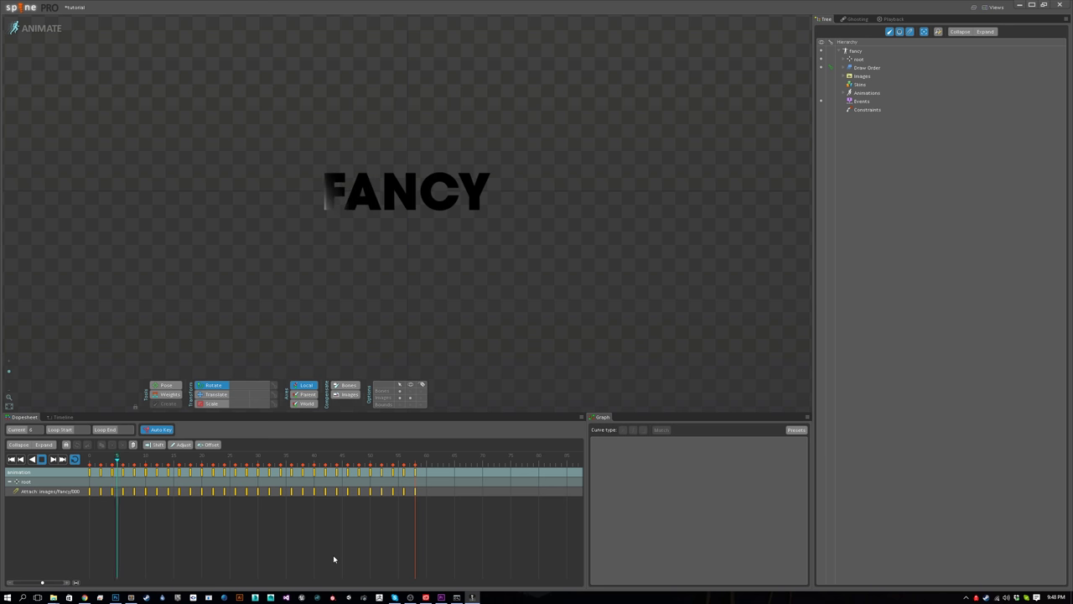
pyautogui.press('space')
pyautogui.moveTo(92, 463); pyautogui.dragTo(414, 469)
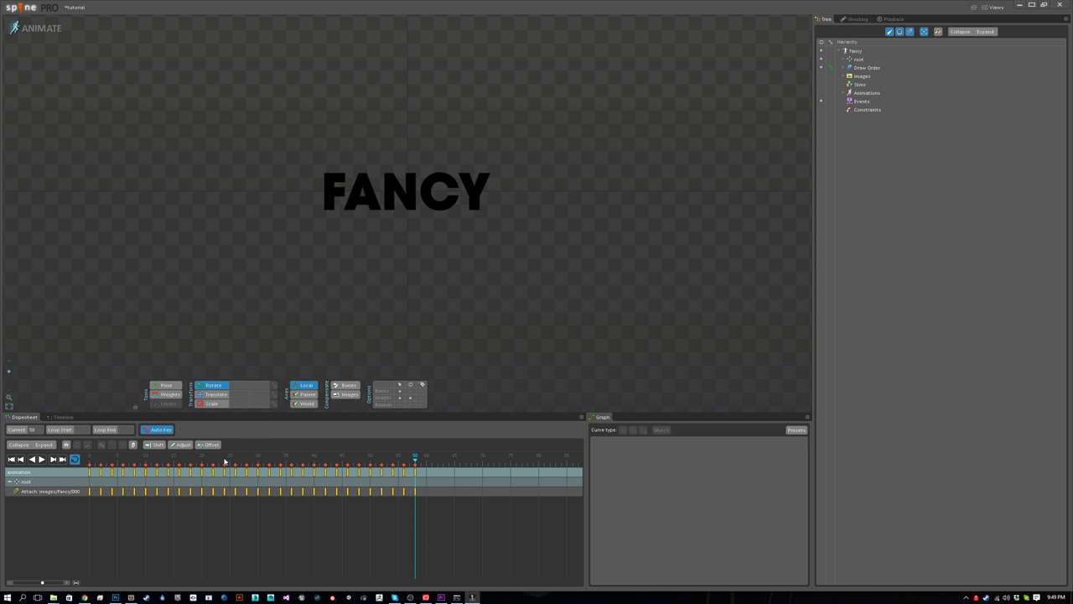
# - Scrub the timeline across frames 46–59 to confirm the glow ends at frame 58
pyautogui.moveTo(401, 463); pyautogui.dragTo(414, 464)
pyautogui.click(369, 472)
pyautogui.moveTo(369, 471); pyautogui.dragTo(415, 467)
pyautogui.click(425, 464)
pyautogui.click(416, 472)
pyautogui.click(421, 474)
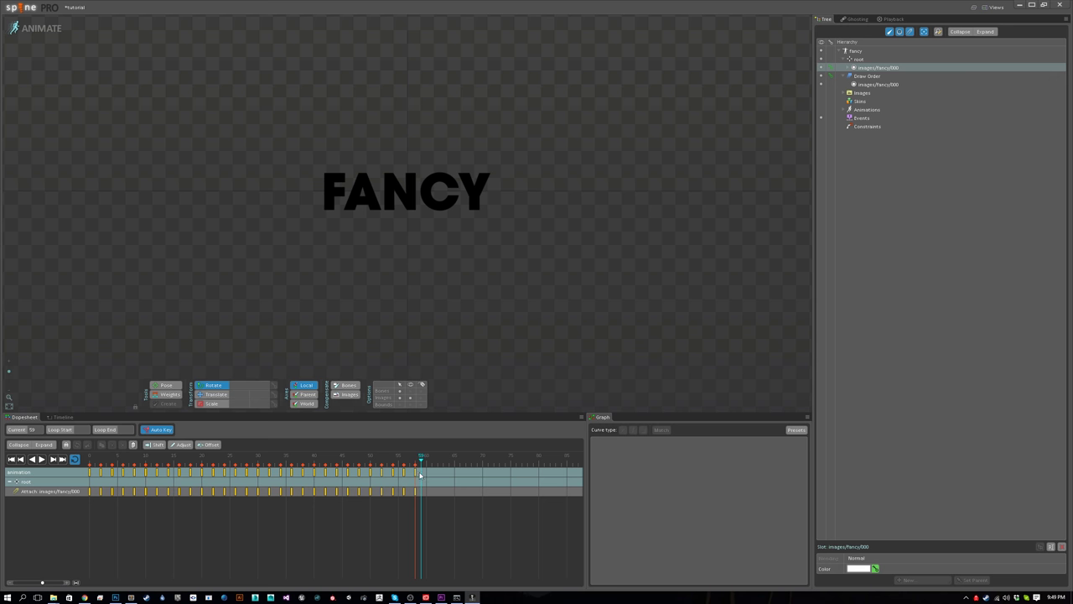
pyautogui.click(416, 474)
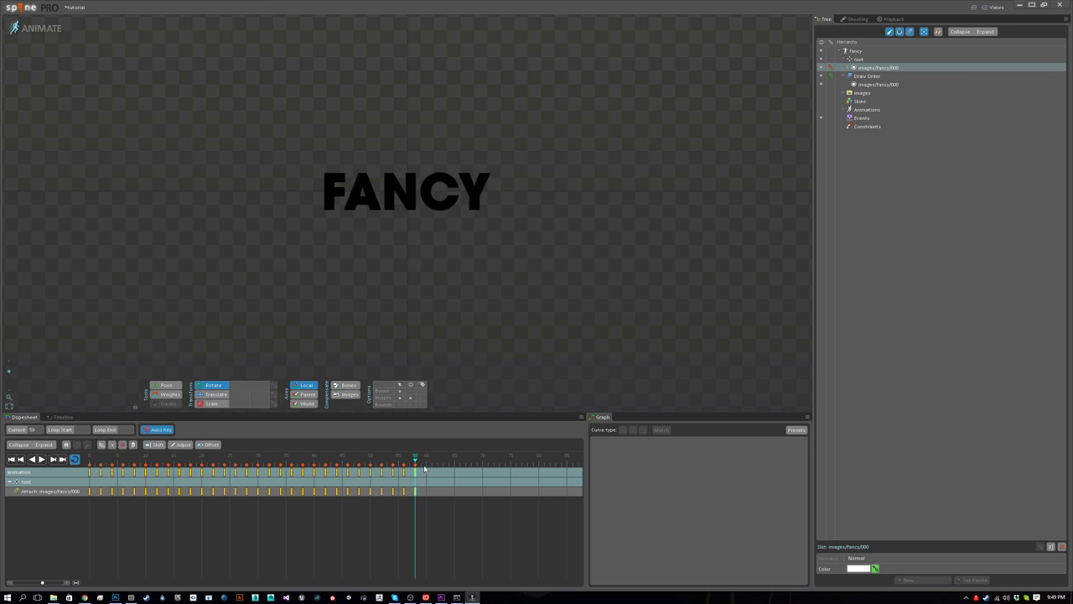
pyautogui.click(424, 466)
pyautogui.moveTo(424, 463); pyautogui.dragTo(184, 467)
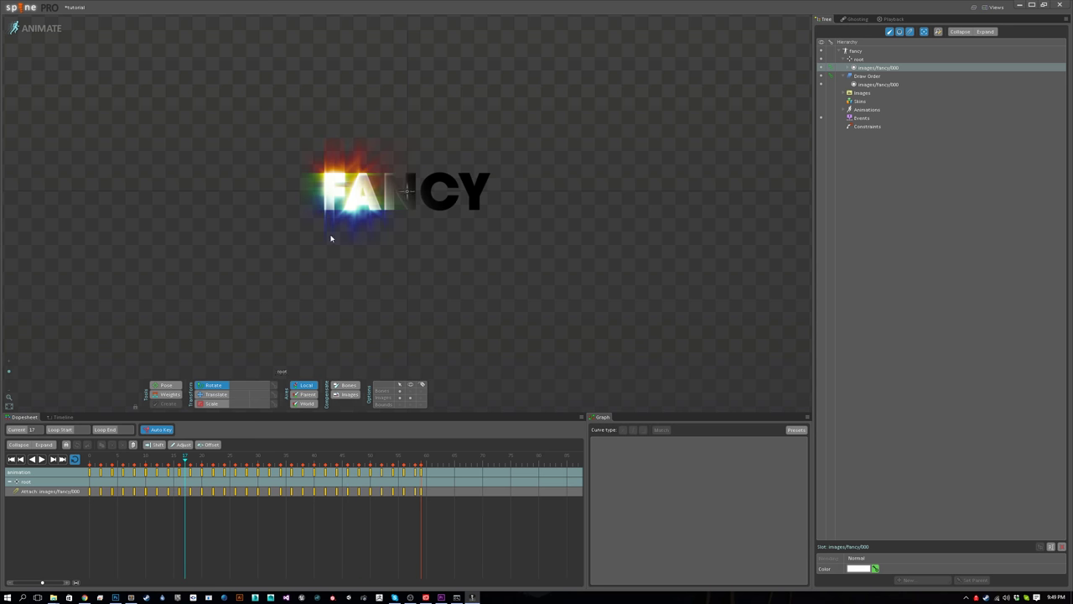
# - Save the tutorial project with Ctrl+S
pyautogui.hotkey('ctrl', 's')
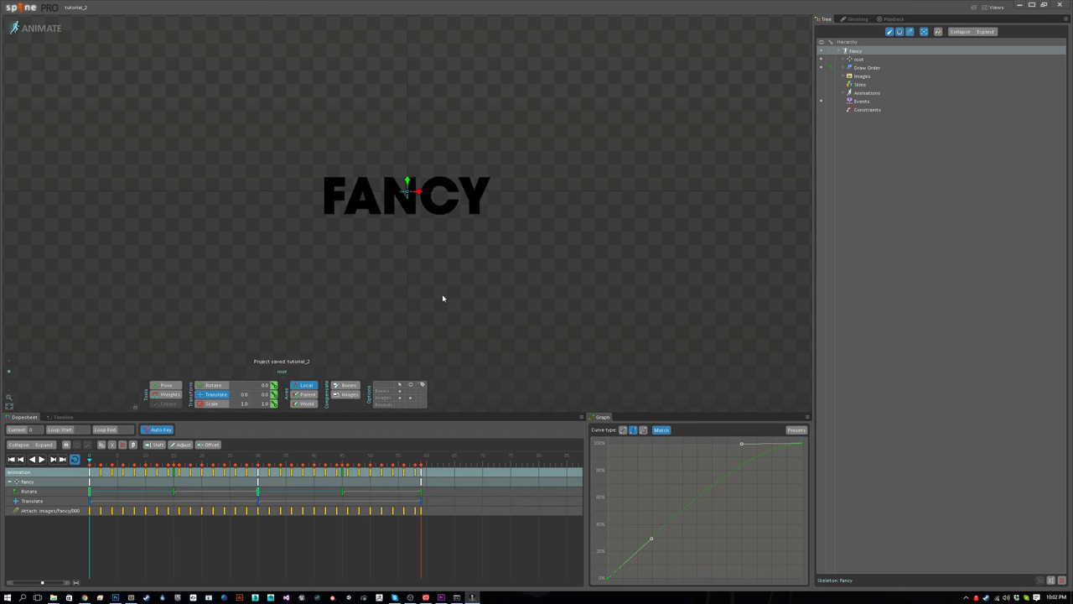
# - Scrub through and play the rotating, glowing FANCY animation, then stop playback
pyautogui.moveTo(118, 460); pyautogui.dragTo(388, 469)
pyautogui.press('space')
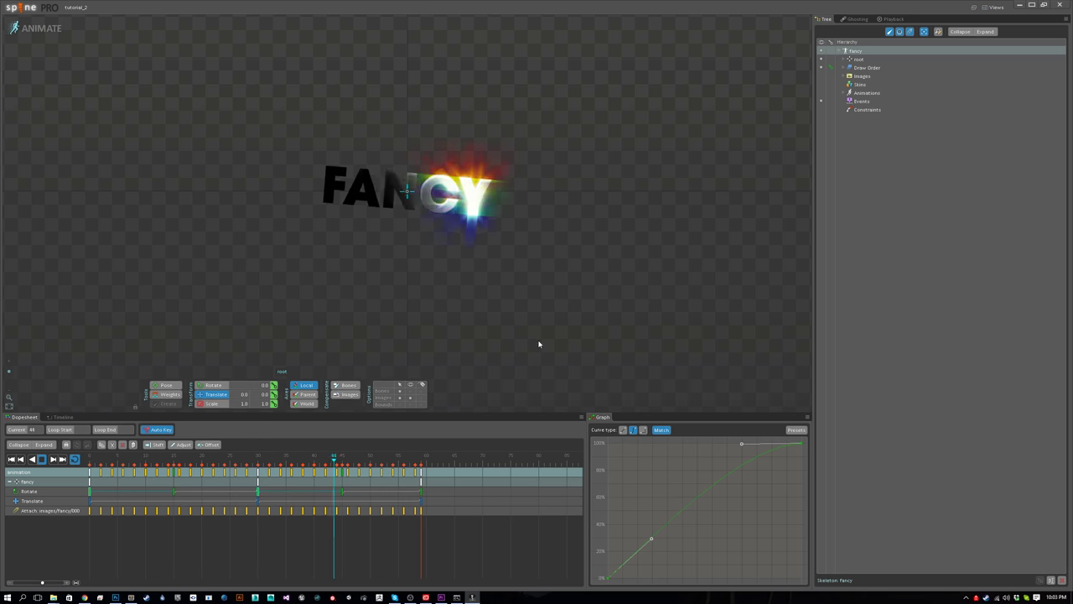
pyautogui.press('space')
# - Expand root and the fancy bone to reveal the images/fancy/000 slot, then select the fancy skeleton
pyautogui.click(844, 59)
pyautogui.click(851, 68)
pyautogui.click(850, 69)
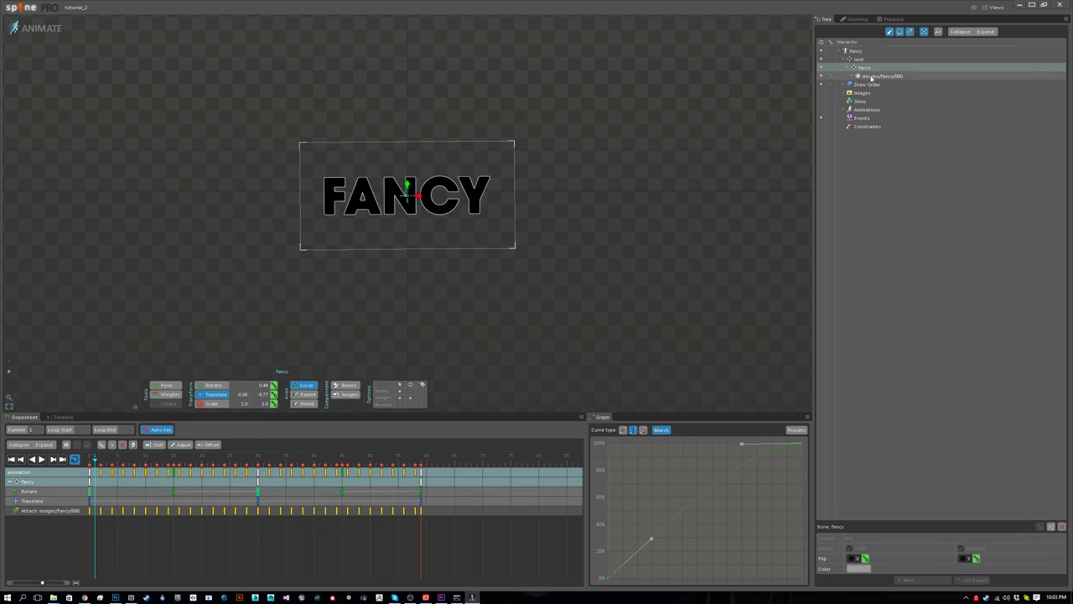
pyautogui.click(877, 76)
pyautogui.click(872, 68)
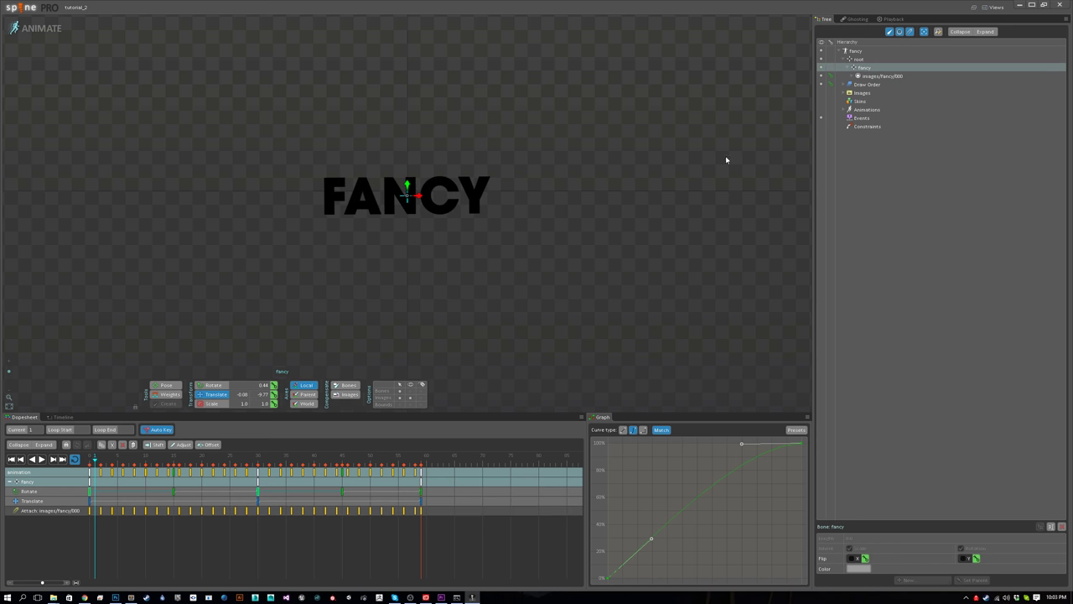
pyautogui.click(879, 76)
pyautogui.click(857, 51)
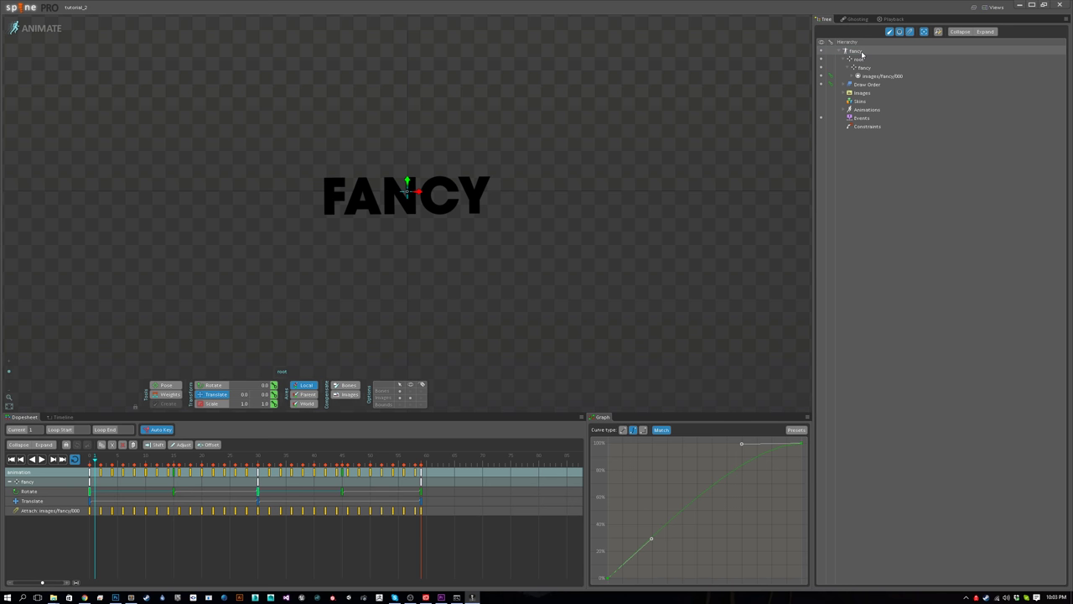
# - Rename the fancy skeleton to fancy_2 by appending _2 to its name
pyautogui.doubleClick(861, 55)
pyautogui.click(349, 305)
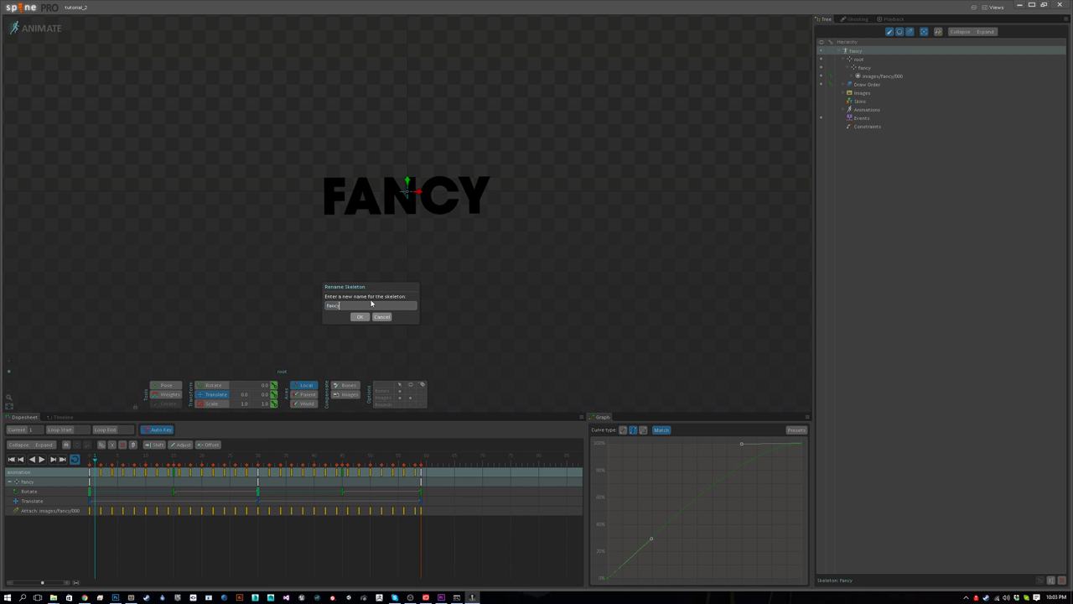
pyautogui.write('_2')
pyautogui.press('Return')
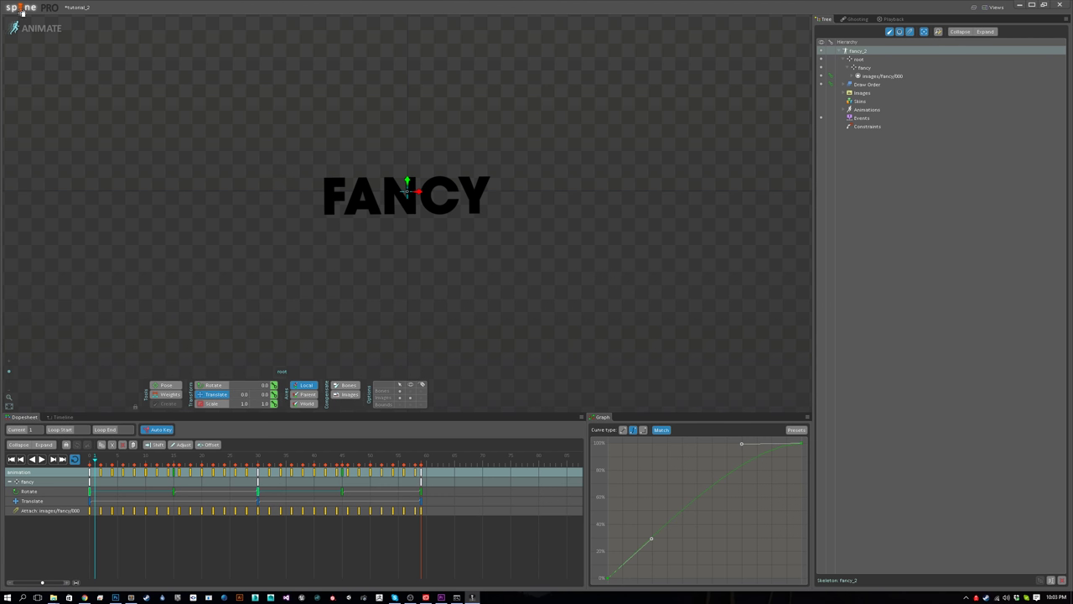
pyautogui.click(21, 7)
pyautogui.click(179, 94)
# - Save the project and export the fancy_2 skeleton as JSON with the default settings
pyautogui.hotkey('ctrl', 's')
pyautogui.click(21, 6)
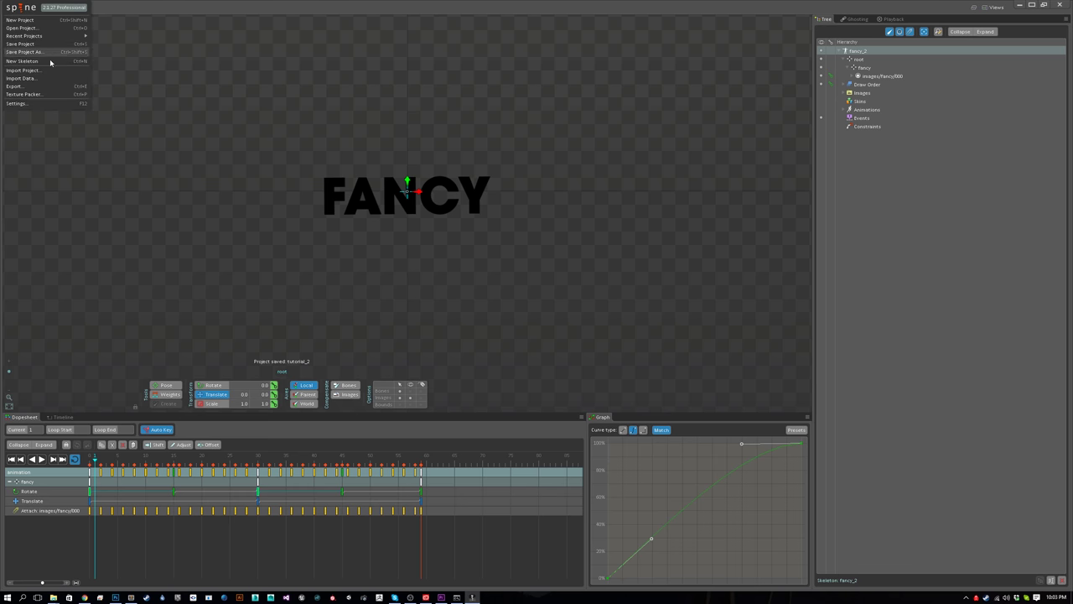
pyautogui.click(29, 88)
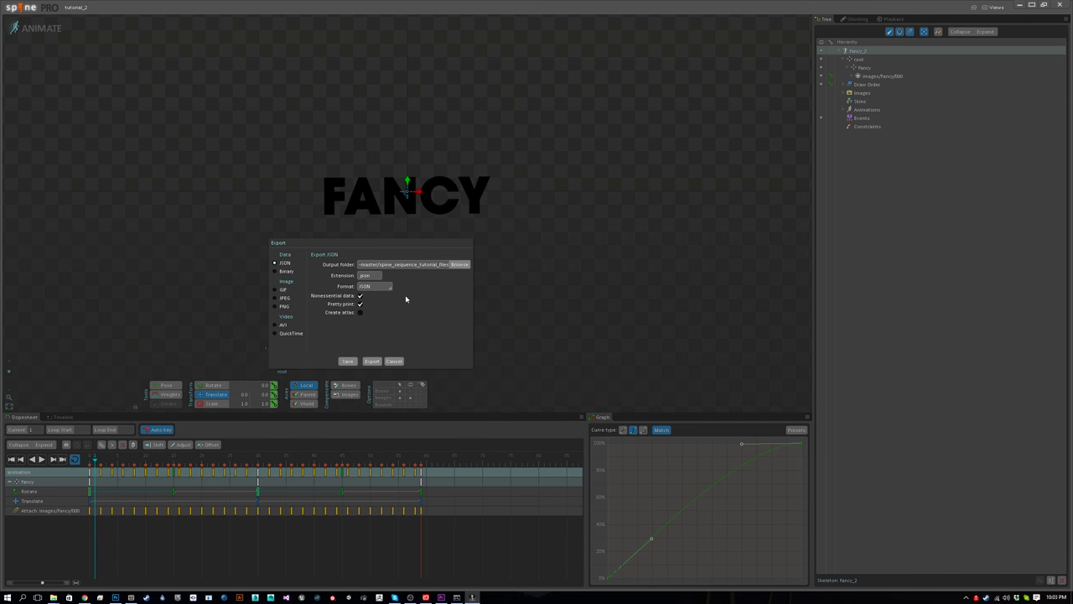
pyautogui.click(371, 360)
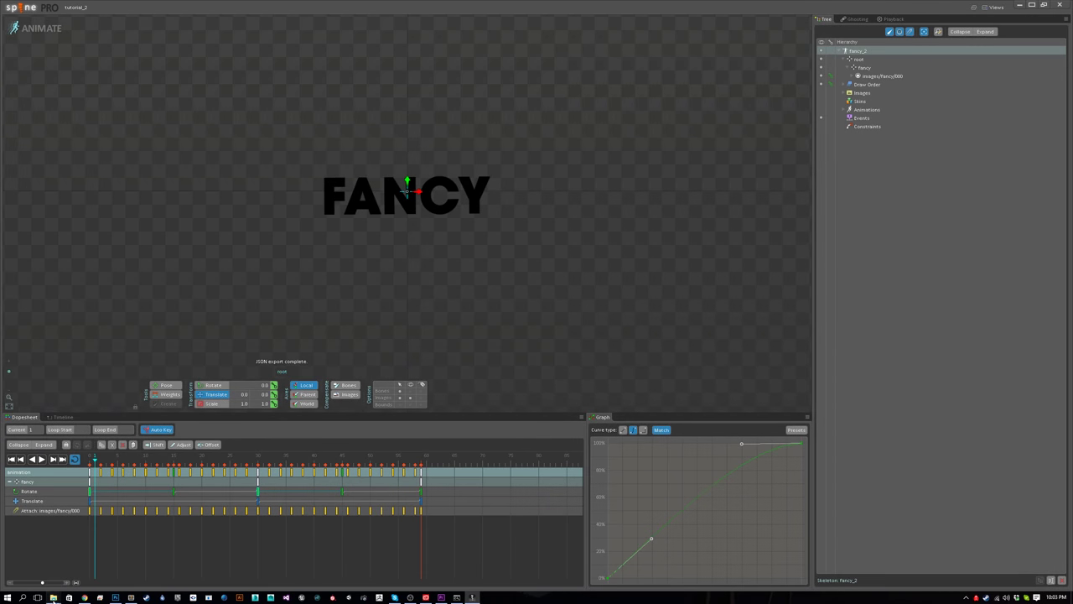
# - Check that fancy_2.json appears in spine_sequence_tutorial_files, then return to the Command Prompt
pyautogui.moveTo(53, 599)
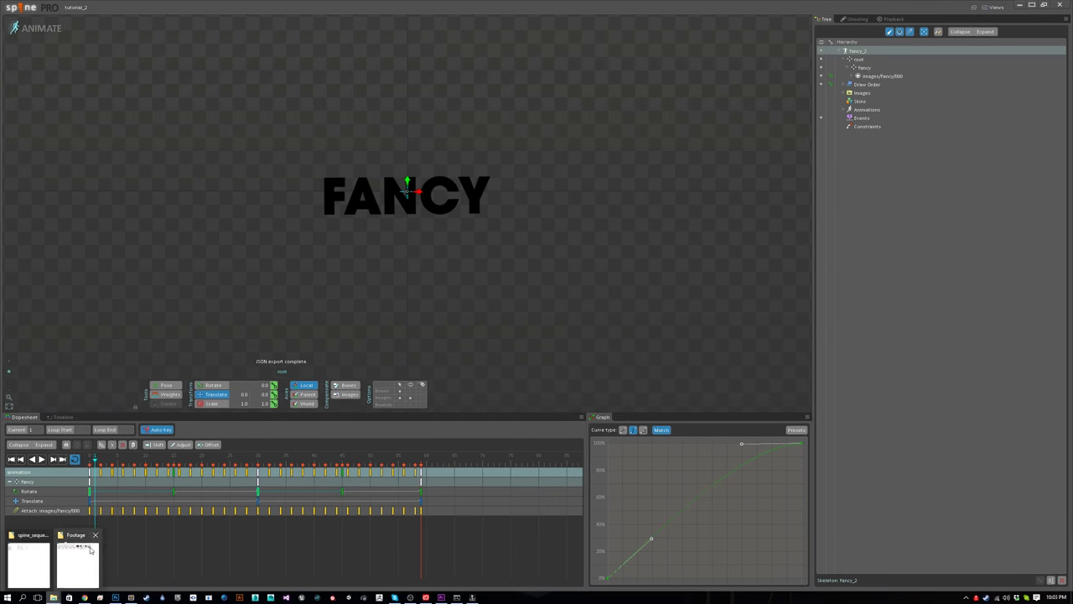
pyautogui.click(30, 563)
pyautogui.click(577, 74)
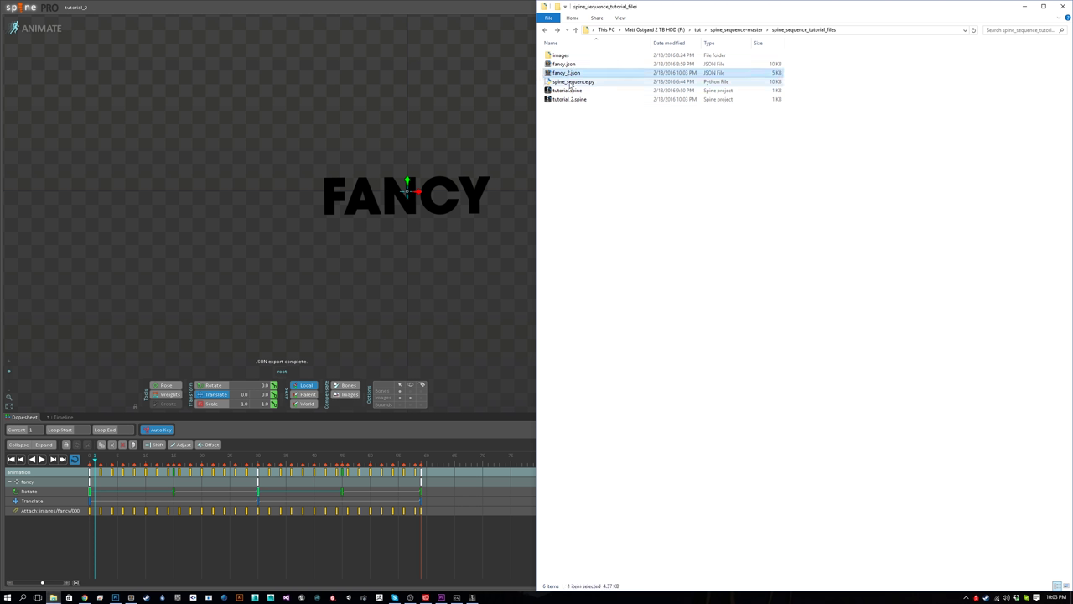
pyautogui.click(617, 160)
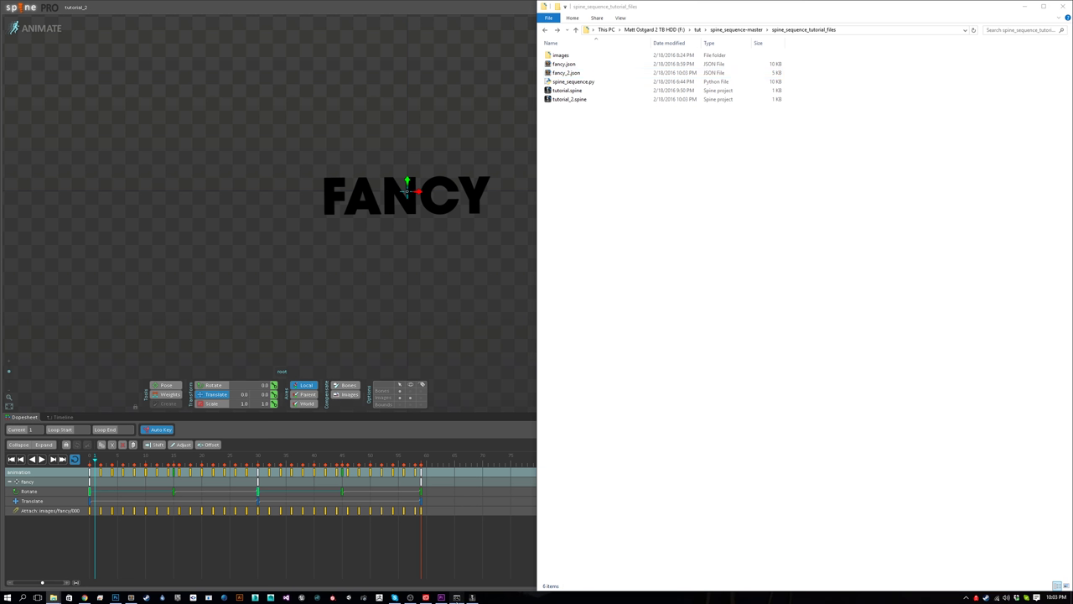
pyautogui.click(455, 596)
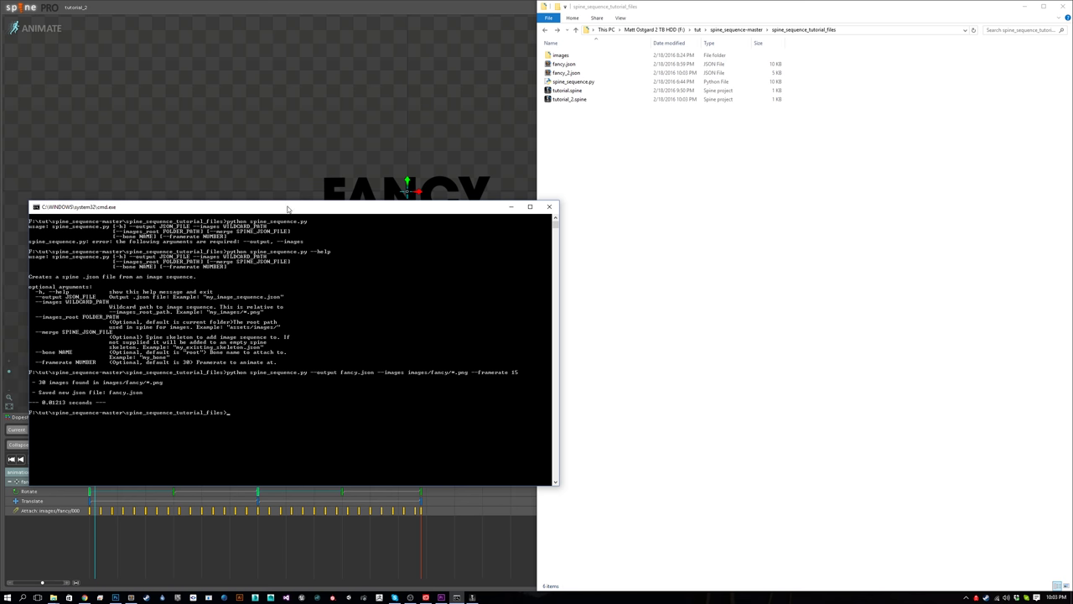
# - Recall the previous spine_sequence.py command and insert _ after fancy in the output name
pyautogui.moveTo(288, 209); pyautogui.dragTo(285, 208)
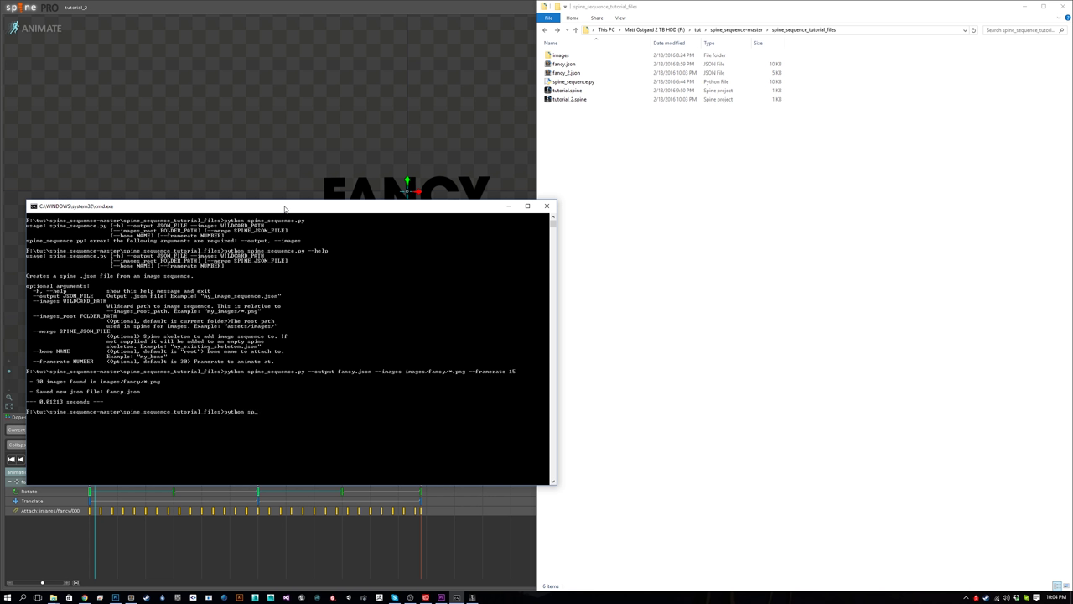
pyautogui.press('BackSpace')
pyautogui.press('BackSpace')
pyautogui.press('BackSpace')
pyautogui.press('BackSpace')
pyautogui.press('BackSpace')
pyautogui.press('Up')
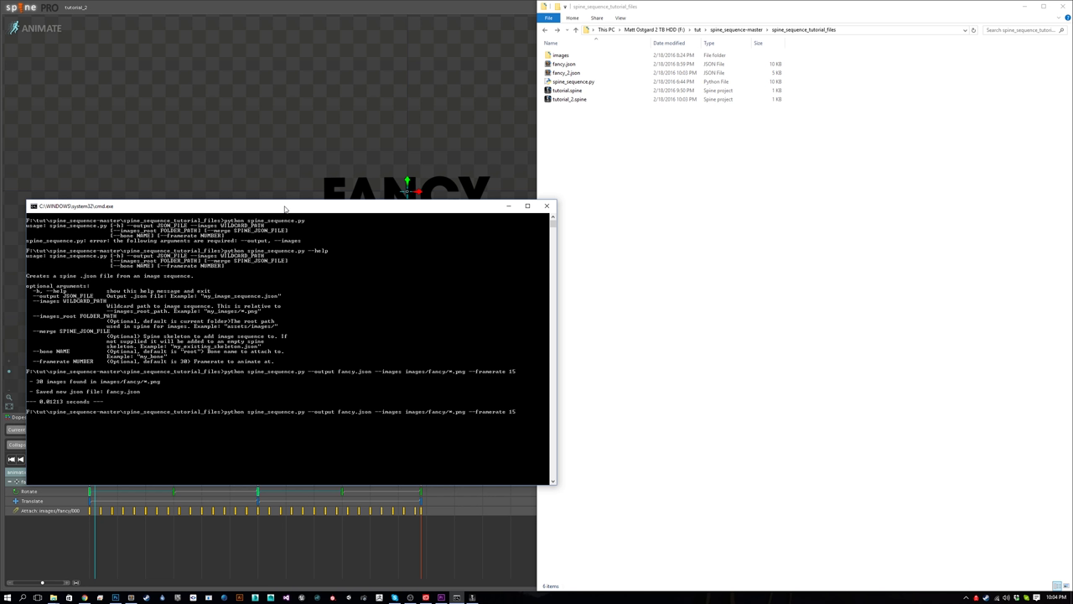
pyautogui.write('_')
# - Browse the images/spinny folder to check its 30 frames, then return to the Command Prompt
pyautogui.doubleClick(560, 56)
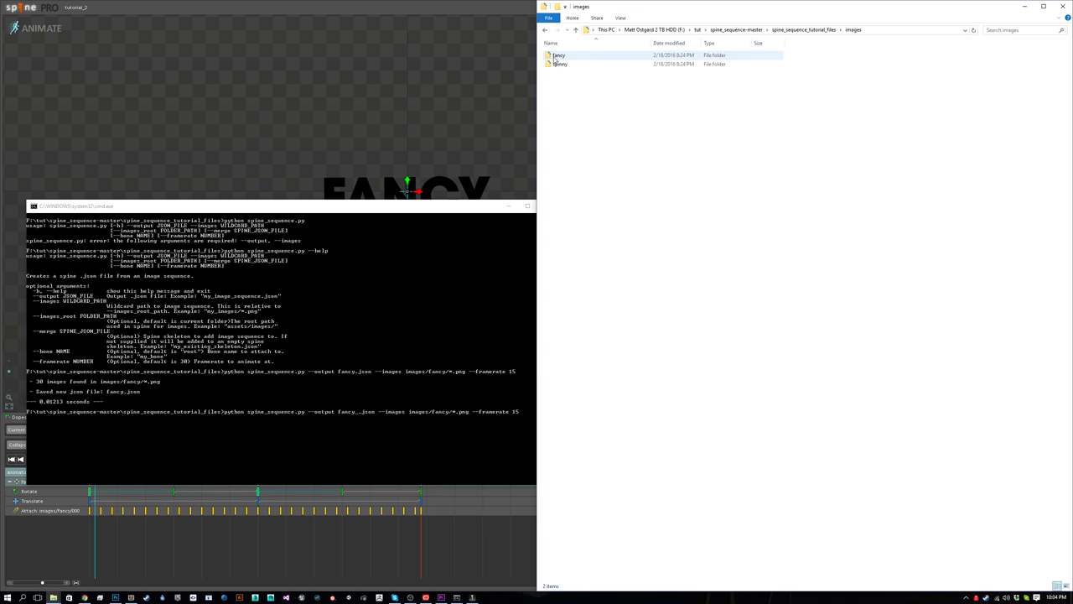
pyautogui.doubleClick(568, 64)
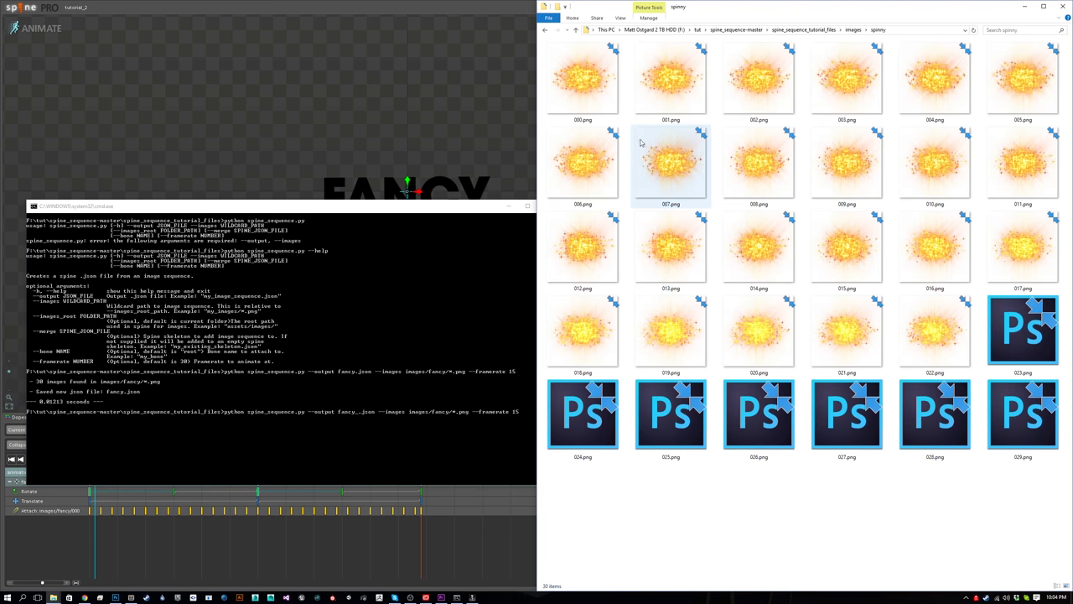
pyautogui.hotkey('alt', 'Up')
pyautogui.hotkey('alt', 'Up')
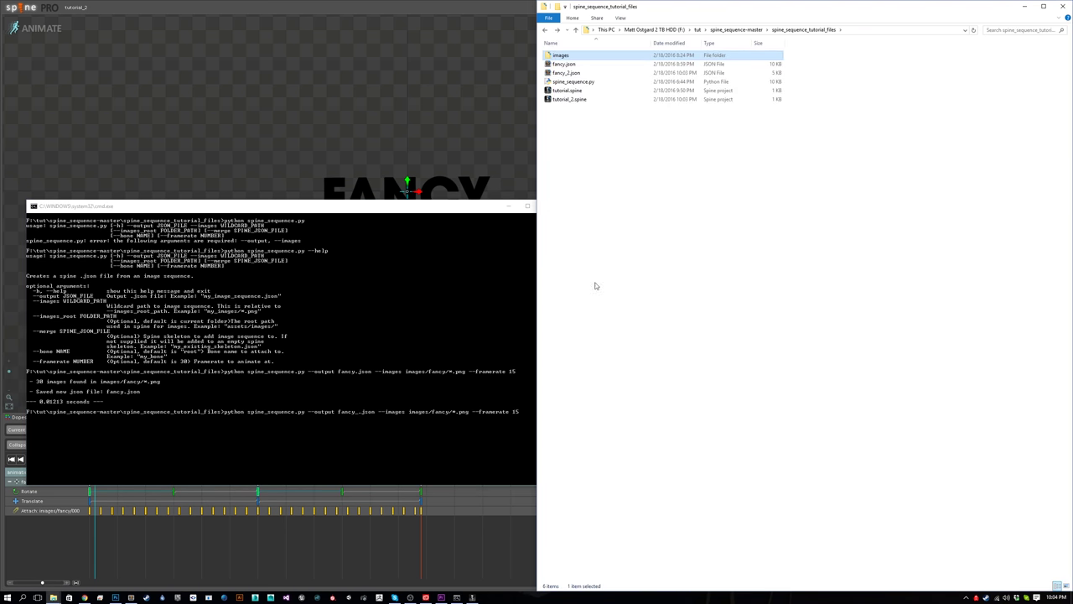
pyautogui.click(391, 226)
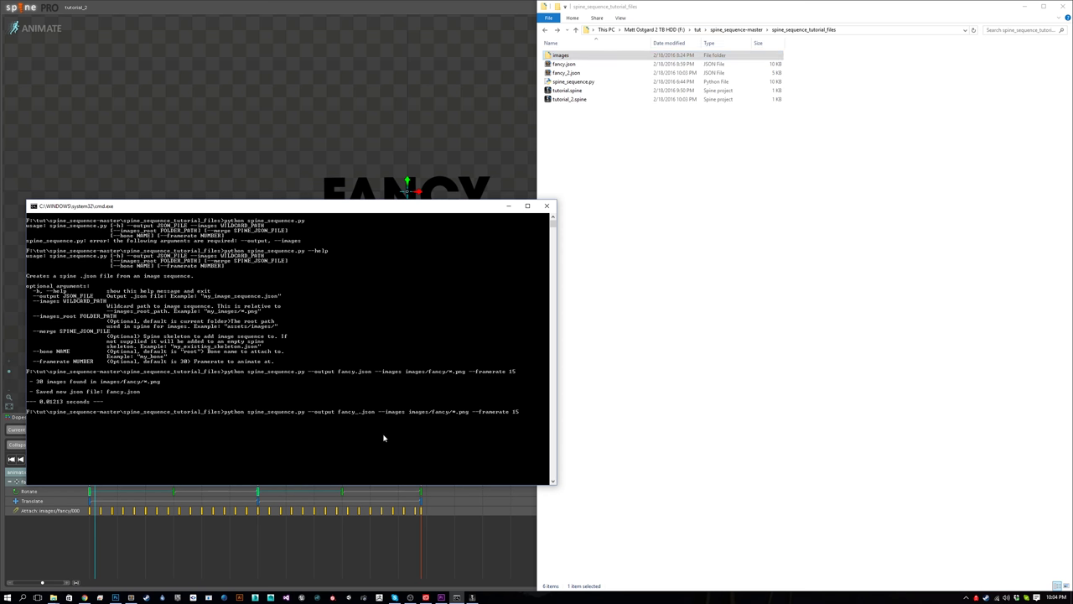
# - Run spine_sequence.py to build fancy_and_spinny.json from images/spinny/*.png at 15 fps, merging fancy_2.json
pyautogui.write('and_spinny')
pyautogui.press('BackSpace')
pyautogui.press('BackSpace')
pyautogui.press('BackSpace')
pyautogui.press('BackSpace')
pyautogui.press('BackSpace')
pyautogui.press('BackSpace')
pyautogui.write('spinny')
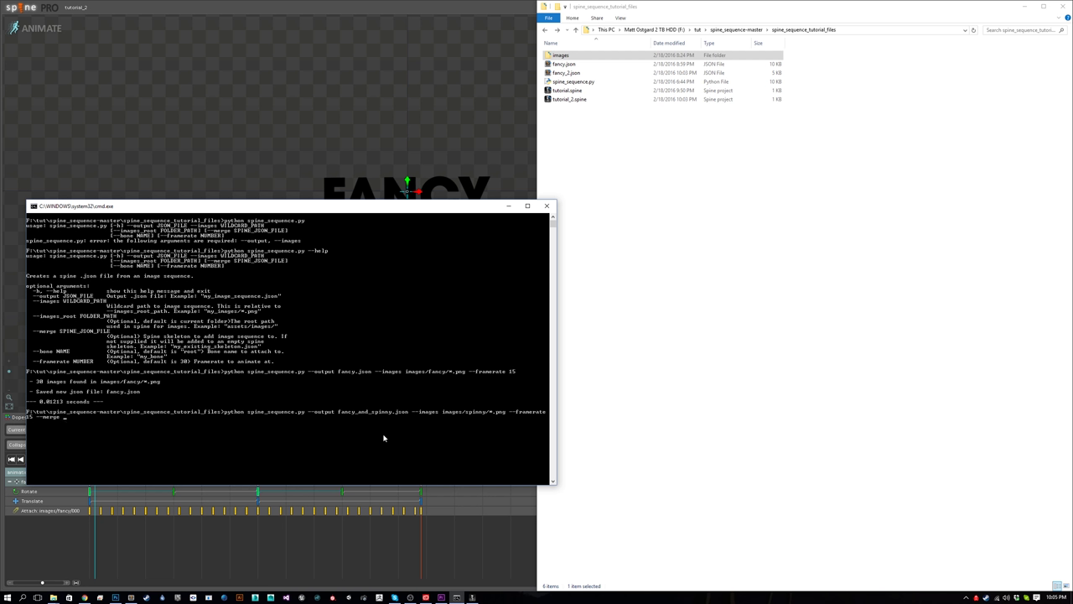
pyautogui.write('fancy_2.json')
pyautogui.press('Return')
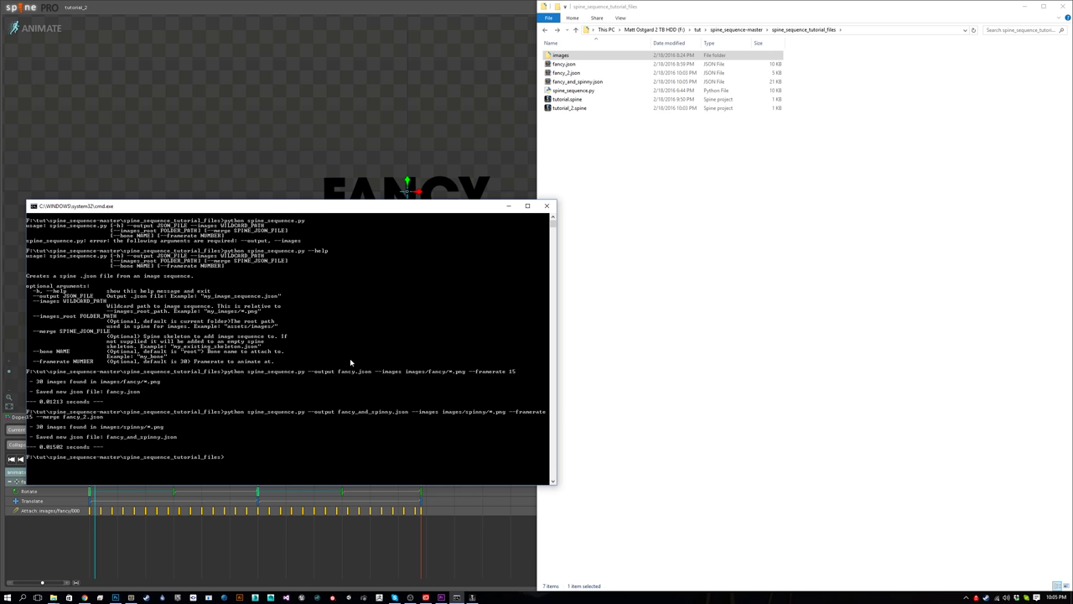
# - Import fancy_and_spinny.json into Spine as a new fancy_and_spinny skeleton
pyautogui.click(577, 82)
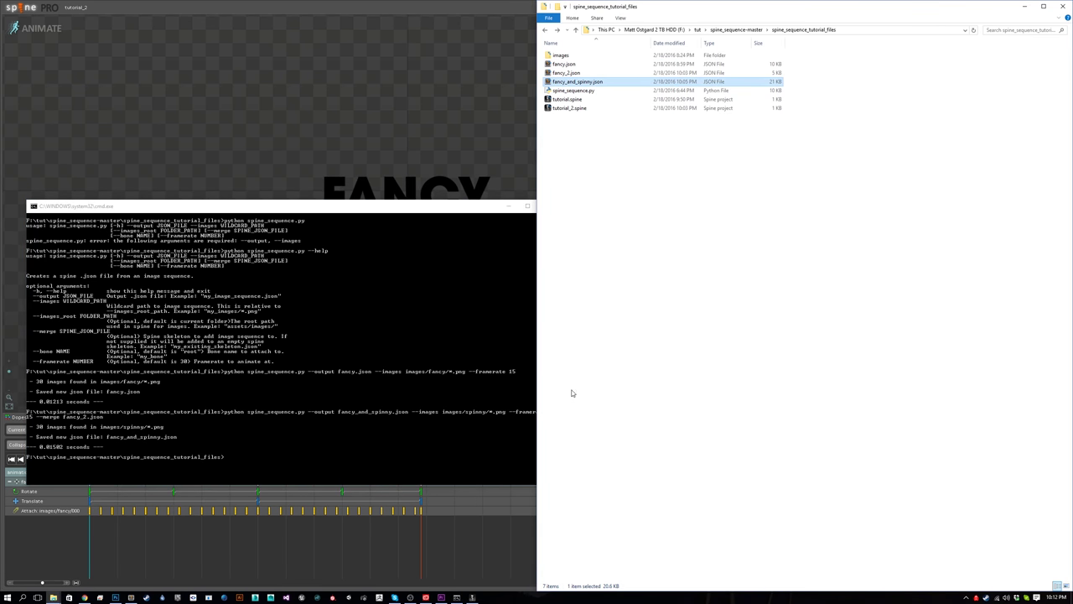
pyautogui.click(27, 13)
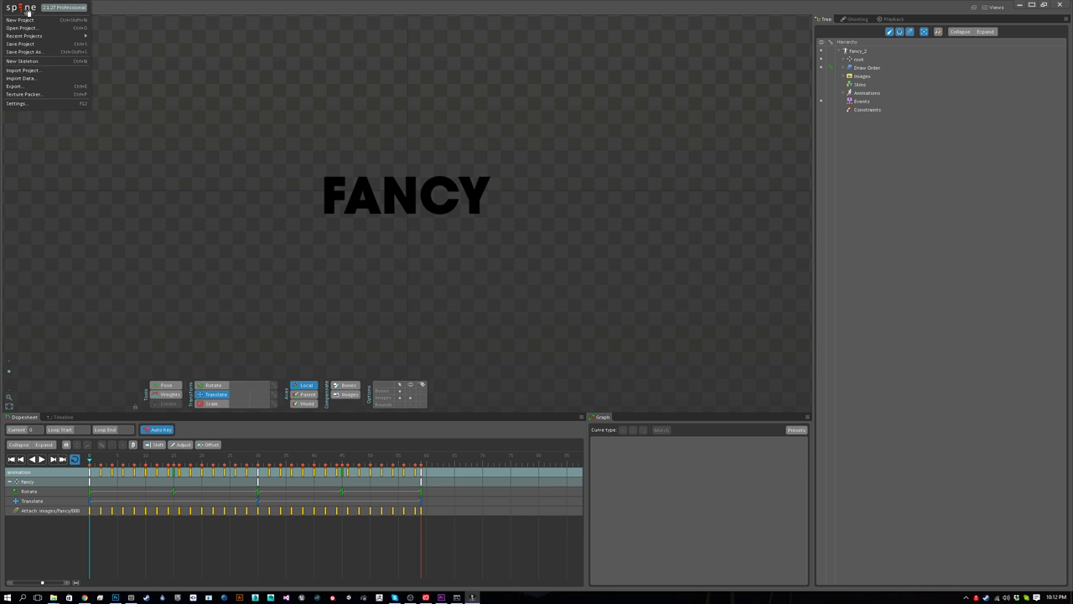
pyautogui.click(28, 78)
pyautogui.click(439, 290)
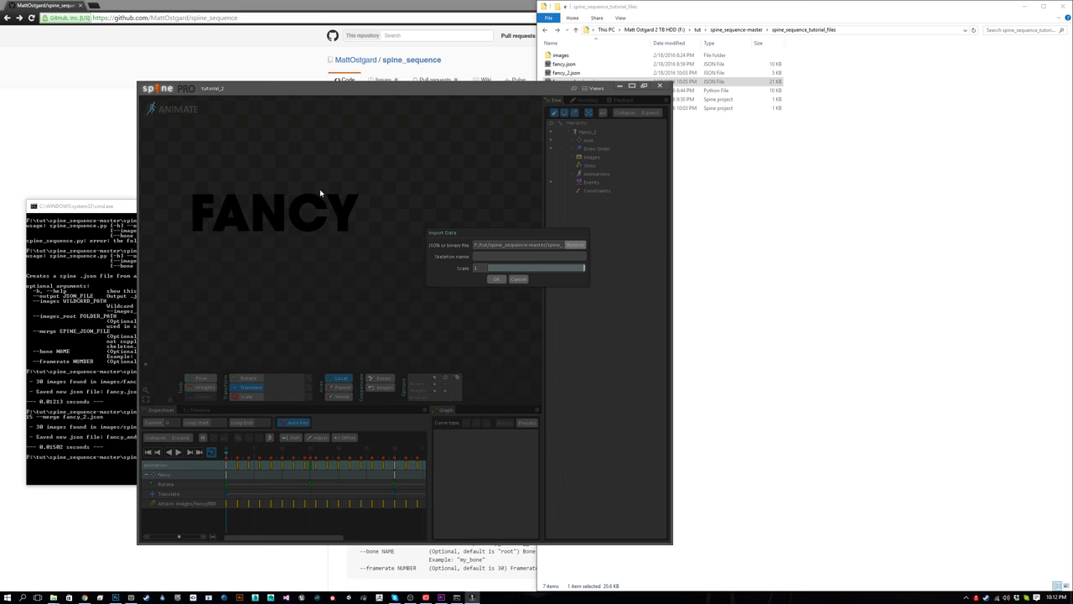
pyautogui.doubleClick(243, 166)
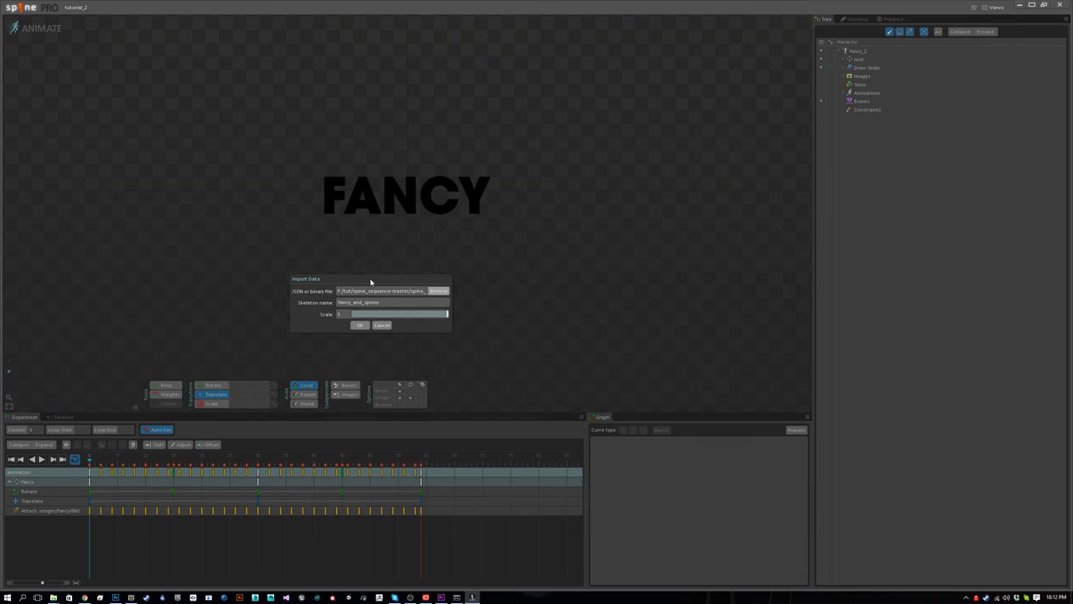
pyautogui.click(366, 327)
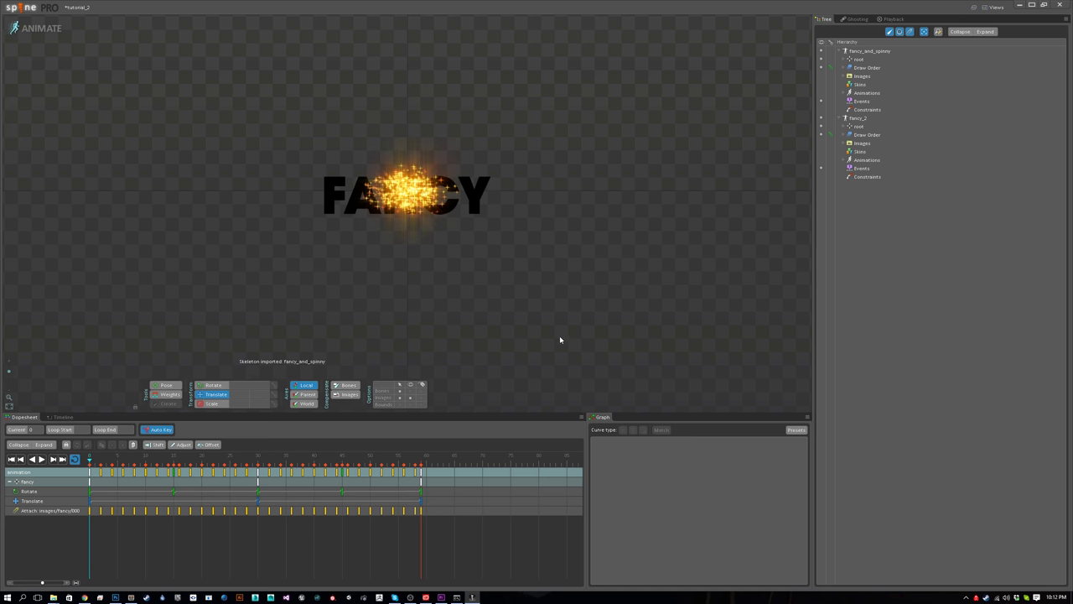
pyautogui.click(876, 119)
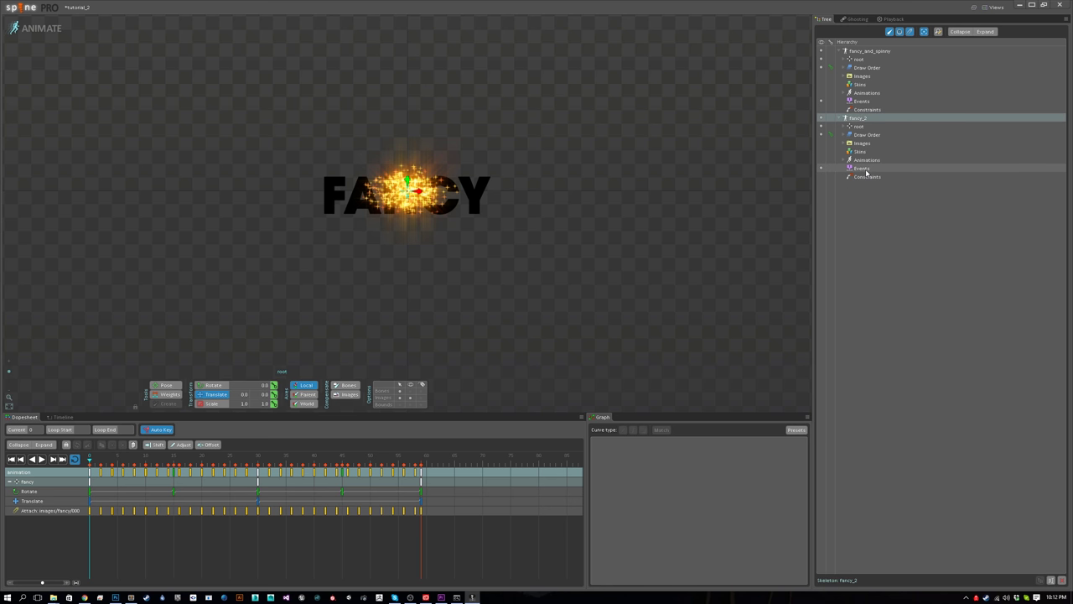
# - Delete the old fancy_2 skeleton and expand root to locate the images/spinny/000 slot
pyautogui.press('Delete')
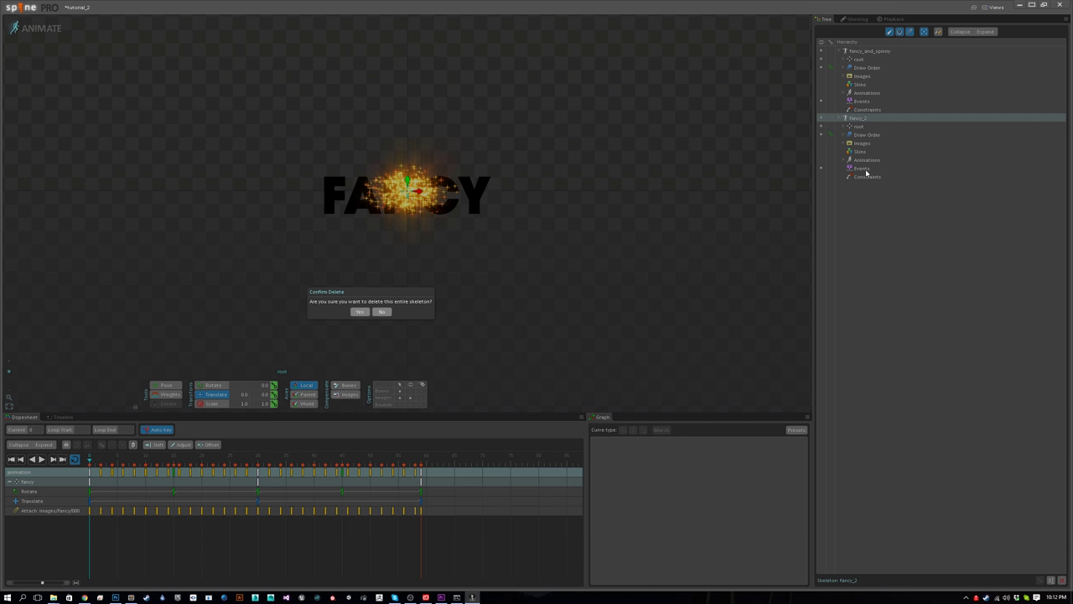
pyautogui.press('Return')
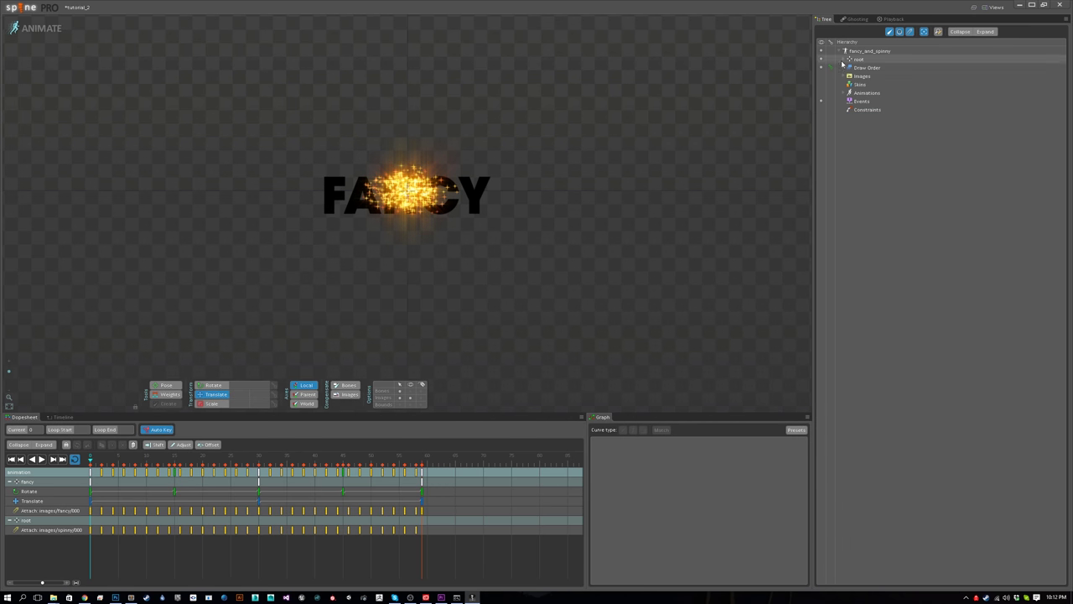
pyautogui.click(843, 60)
pyautogui.click(858, 68)
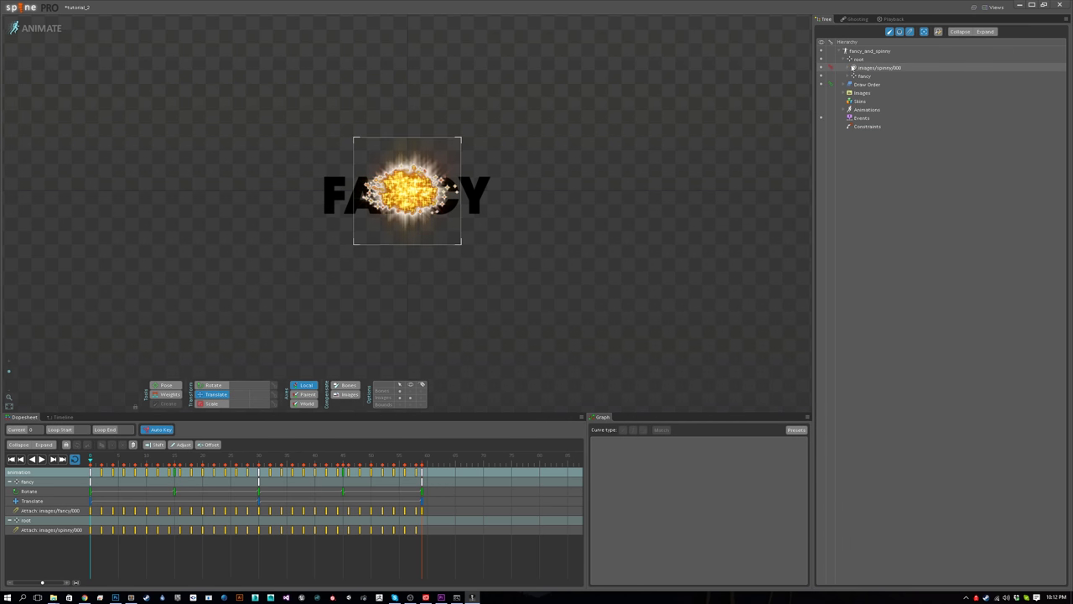
pyautogui.click(767, 101)
pyautogui.click(879, 68)
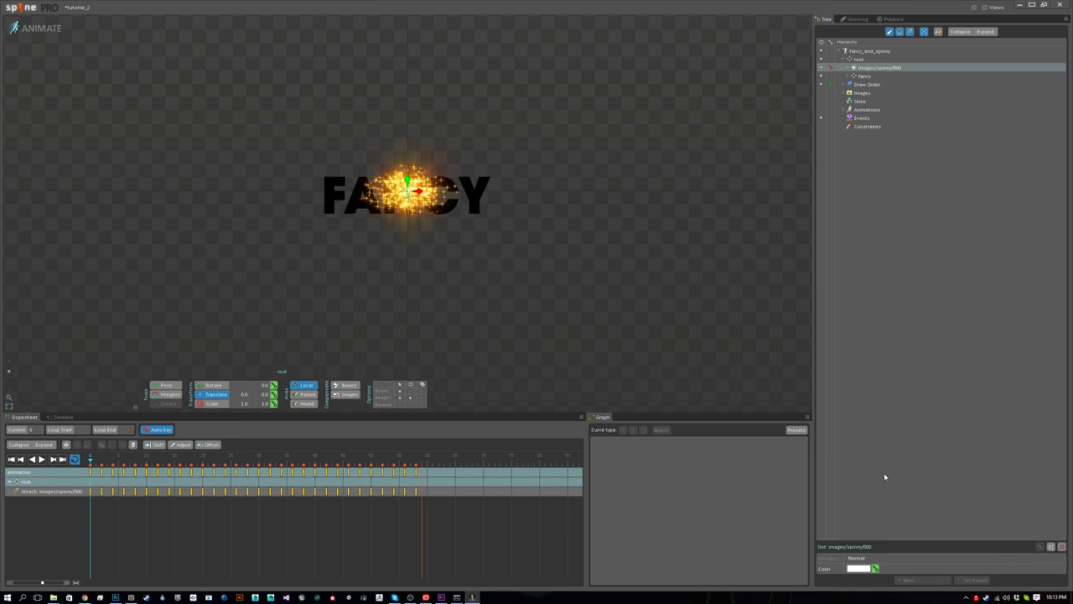
# - In Setup mode, add a bone named spinny under root and move images/spinny/000 onto it
pyautogui.click(43, 31)
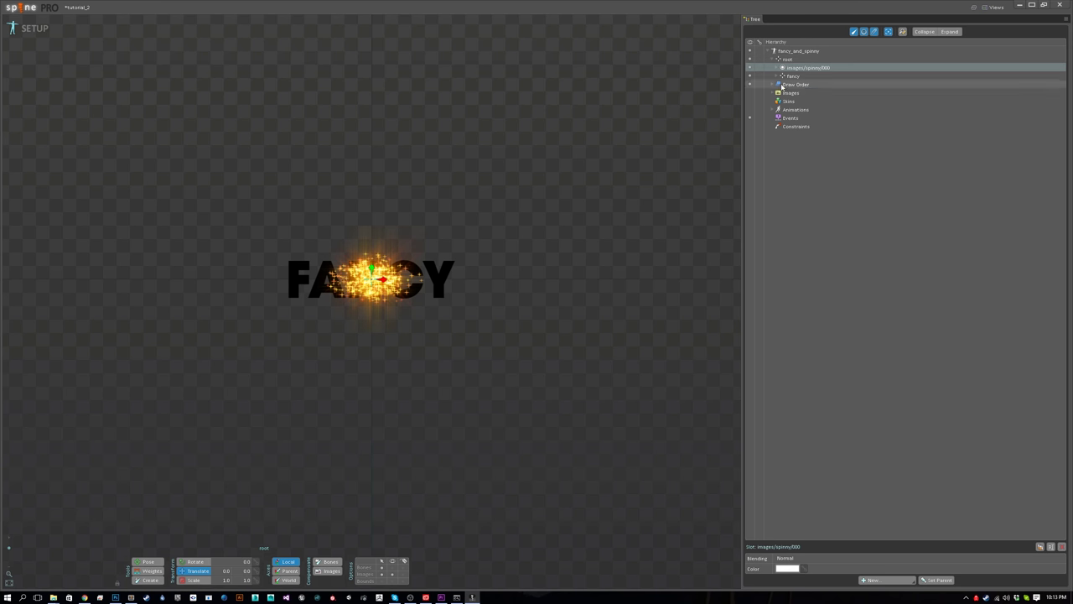
pyautogui.click(788, 59)
pyautogui.click(873, 579)
pyautogui.click(877, 544)
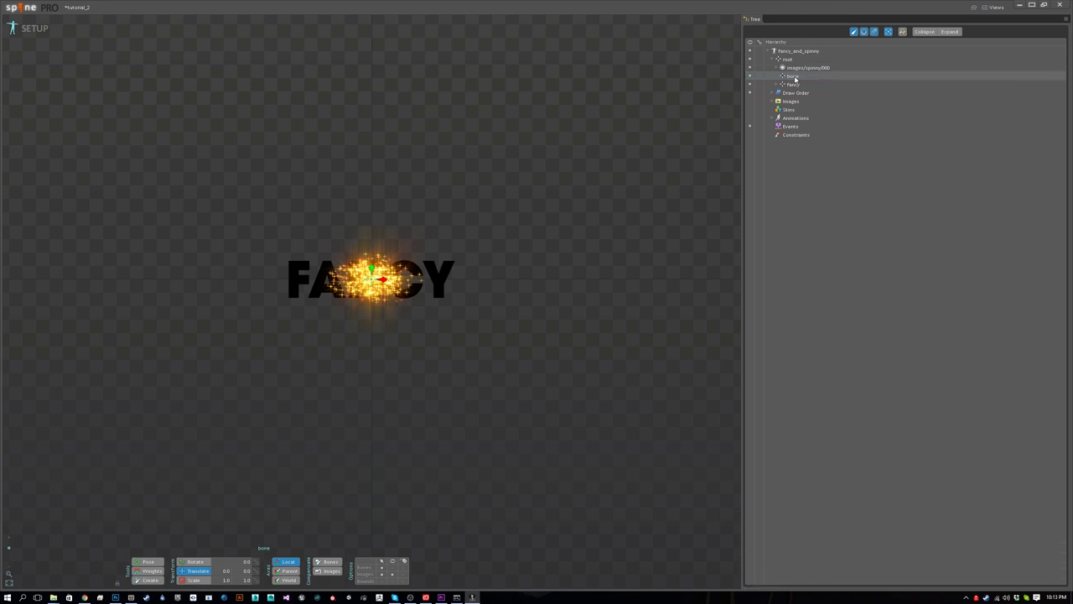
pyautogui.write('s')
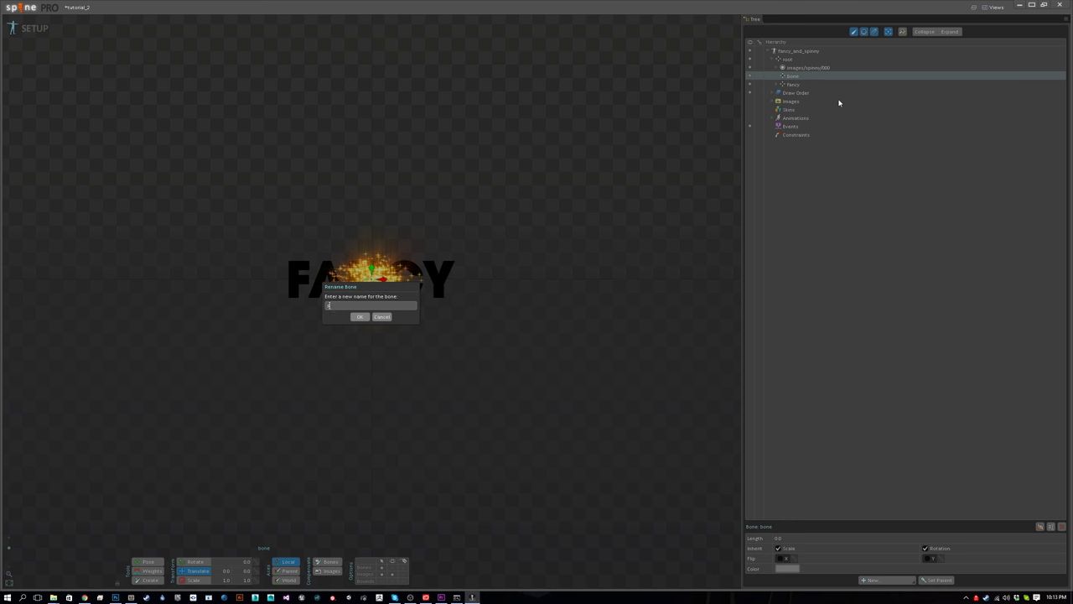
pyautogui.write('pinny')
pyautogui.press('Return')
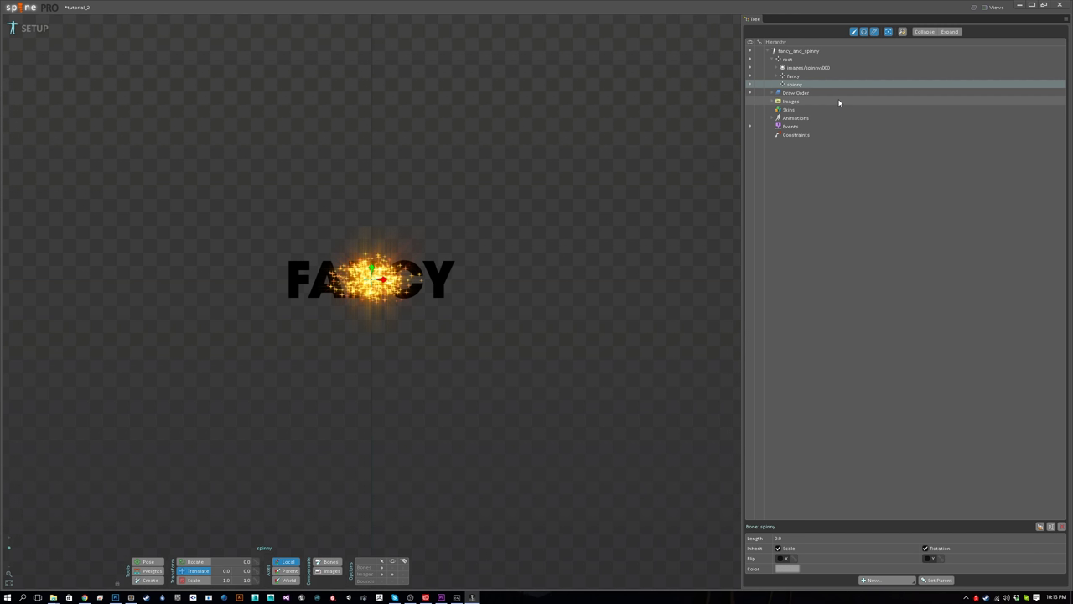
pyautogui.click(804, 68)
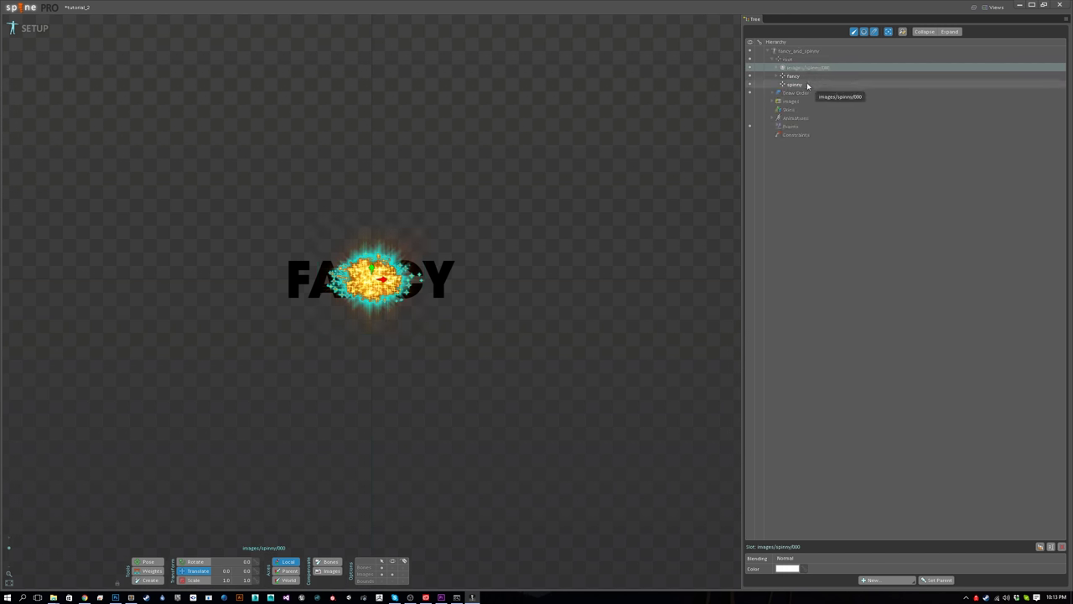
pyautogui.moveTo(812, 68); pyautogui.dragTo(793, 84)
# - Set the spinny bone's scale to 2.5 on both X and Y
pyautogui.click(796, 77)
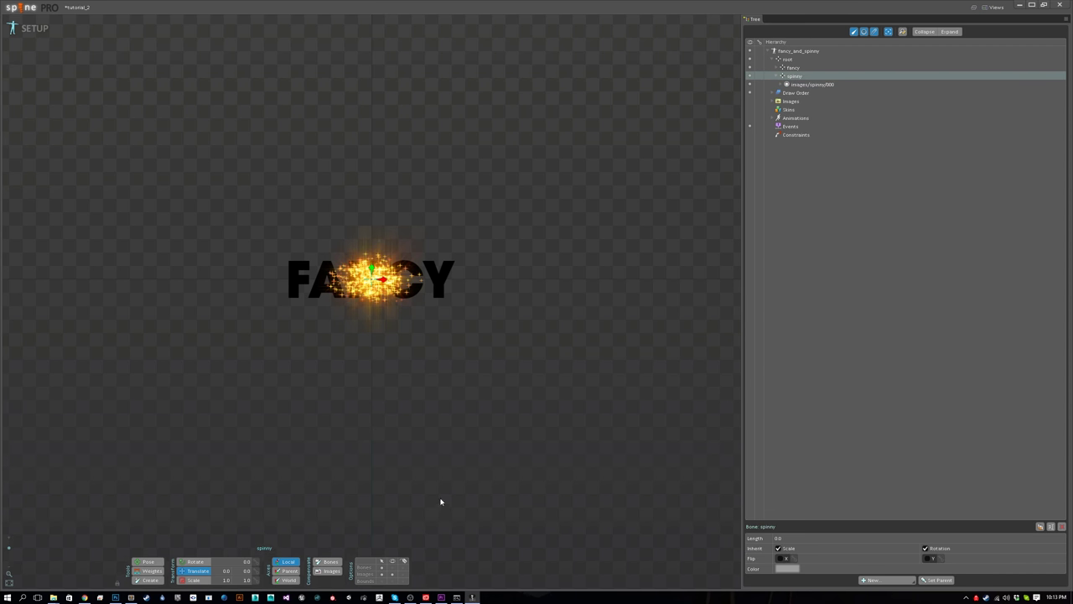
pyautogui.click(225, 580)
pyautogui.write('2.5')
pyautogui.press('Tab')
pyautogui.write('0.25')
pyautogui.press('Return')
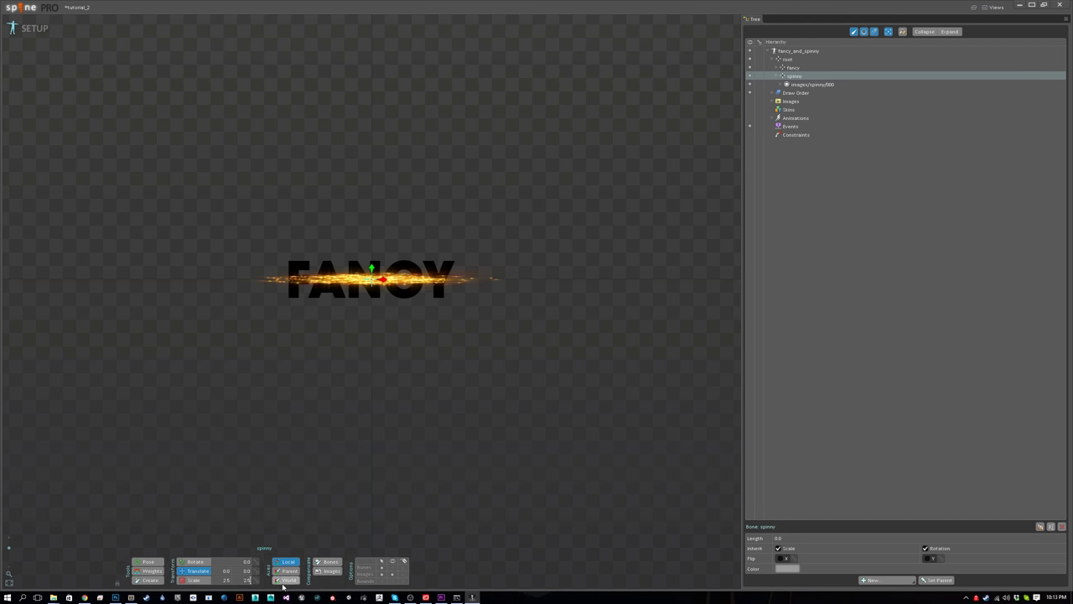
pyautogui.press('Return')
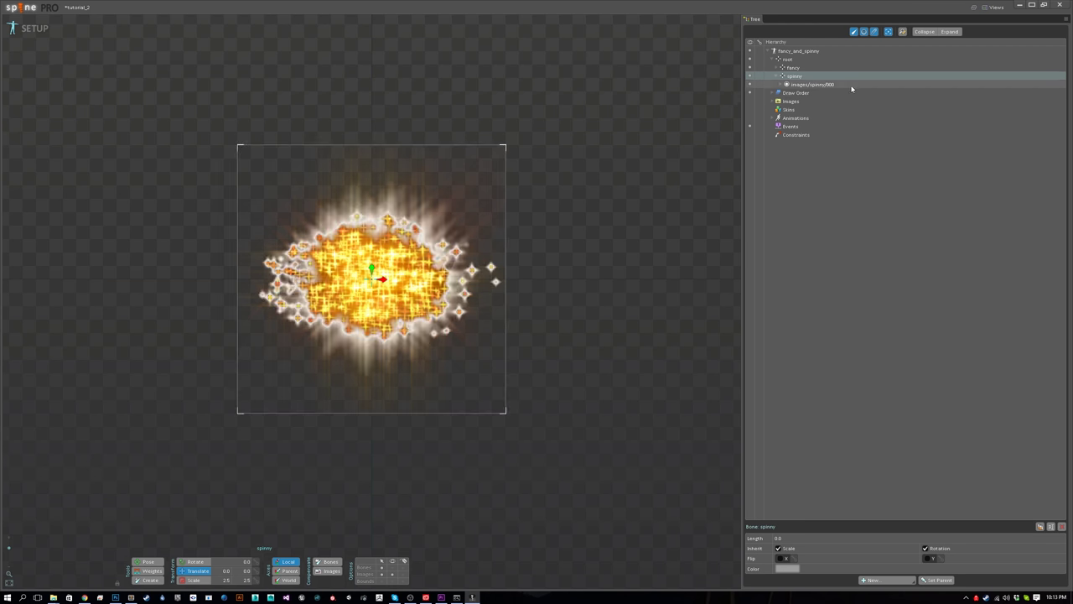
# - Move images/spinny/000 below images/fancy/000 in Draw Order so the sparkles sit behind FANCY
pyautogui.click(772, 92)
pyautogui.click(807, 101)
pyautogui.moveTo(817, 110); pyautogui.dragTo(812, 104)
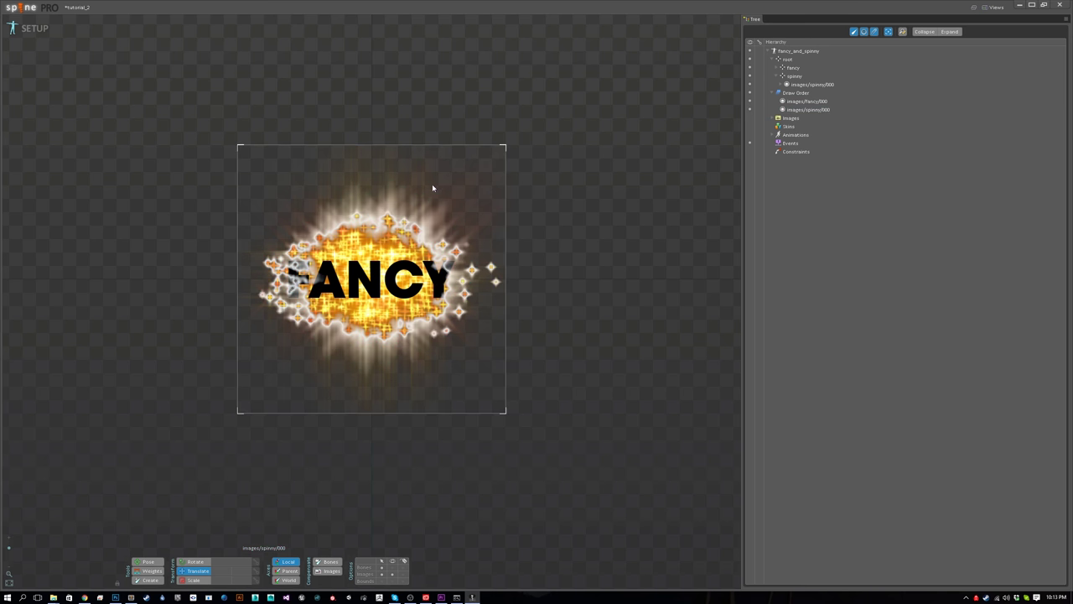
pyautogui.click(349, 49)
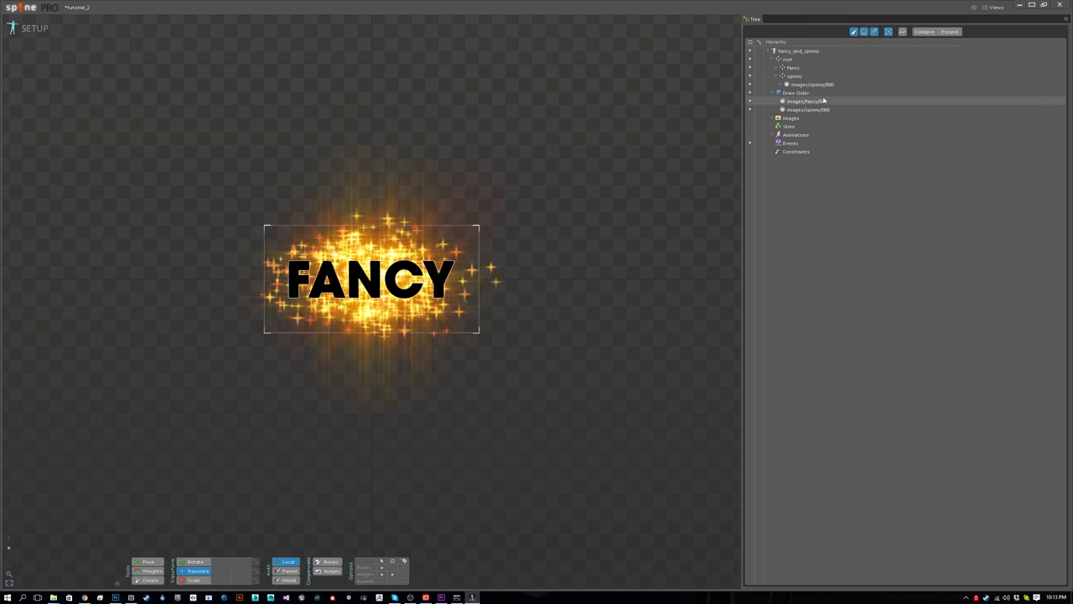
pyautogui.click(33, 29)
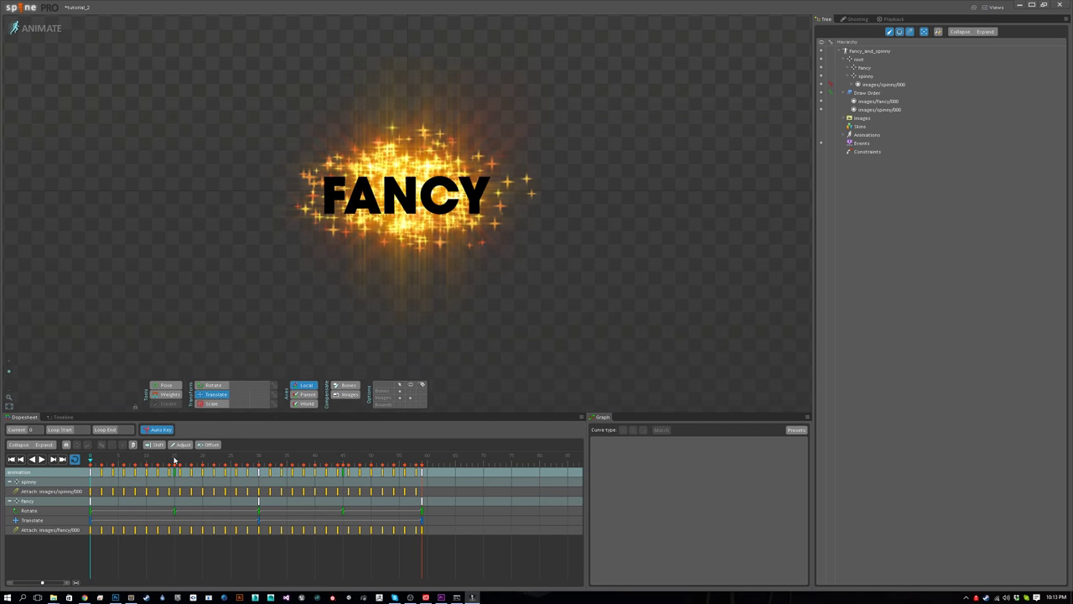
# - Play the combined animation with the enlarged sparkle burst behind the rotating FANCY text
pyautogui.click(41, 459)
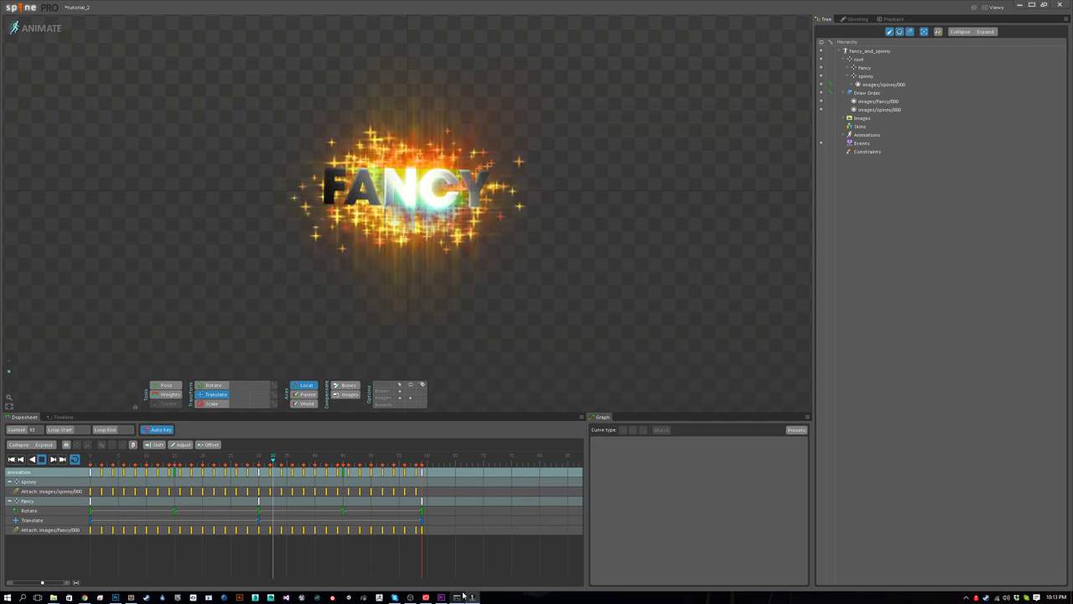